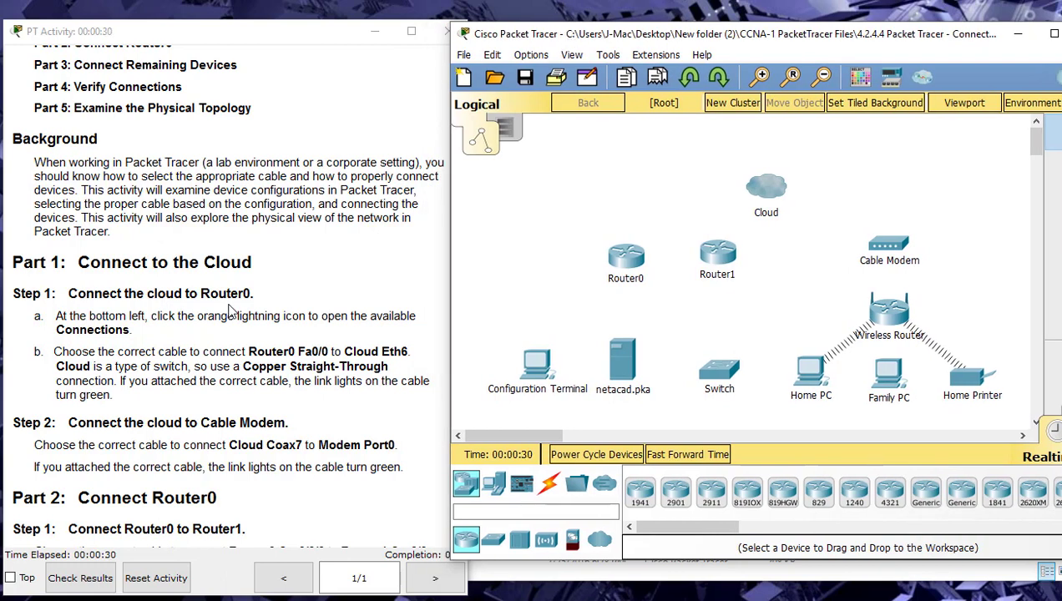
Connect Router0 FastEthernet0/0 to Cloud Ethernet6 with a Copper Straight-Through cable
click(547, 483)
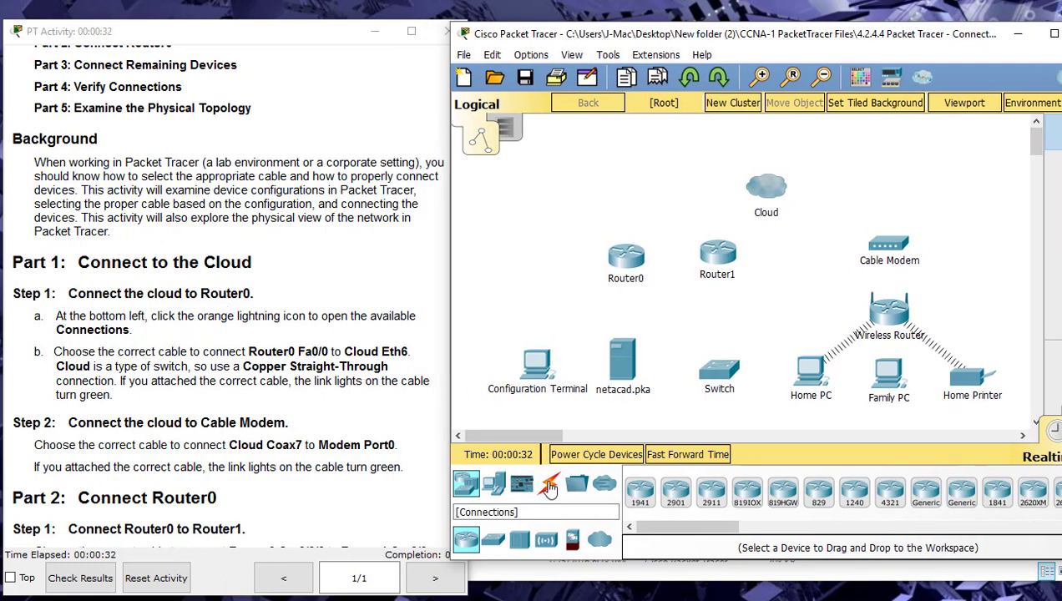
click(548, 485)
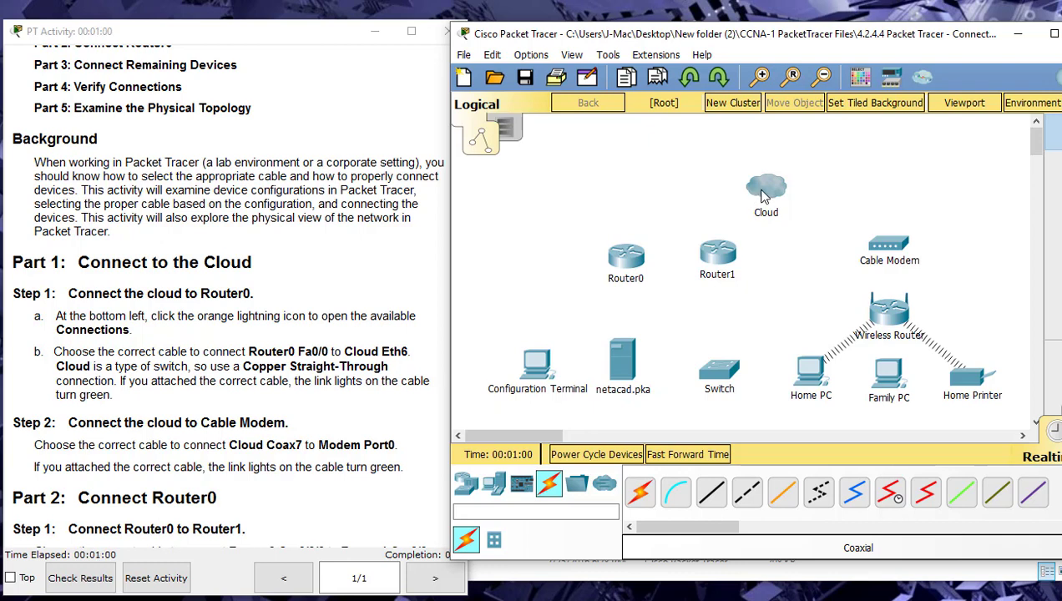
click(712, 494)
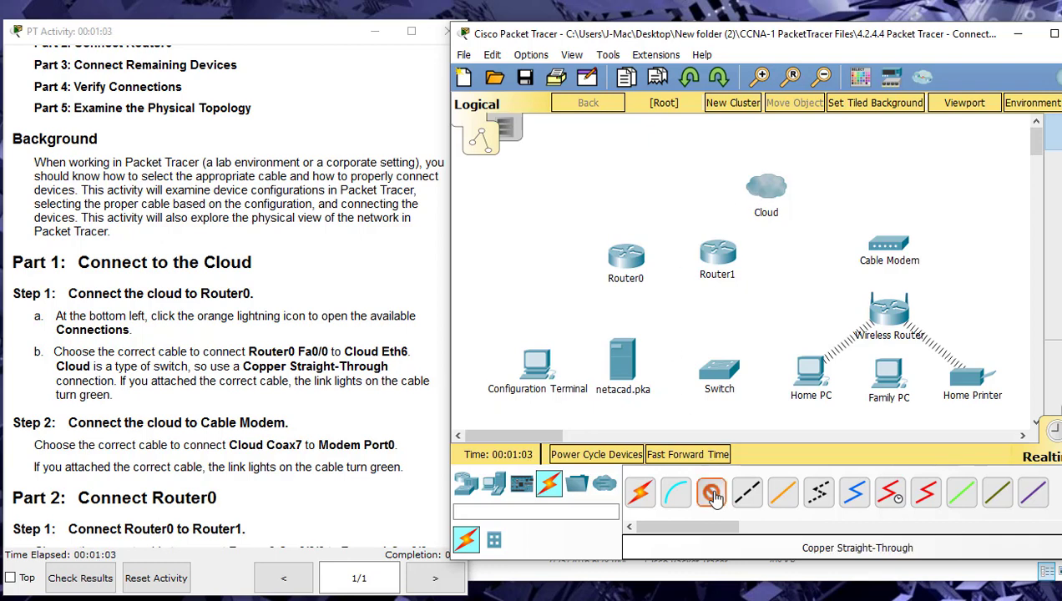
click(627, 260)
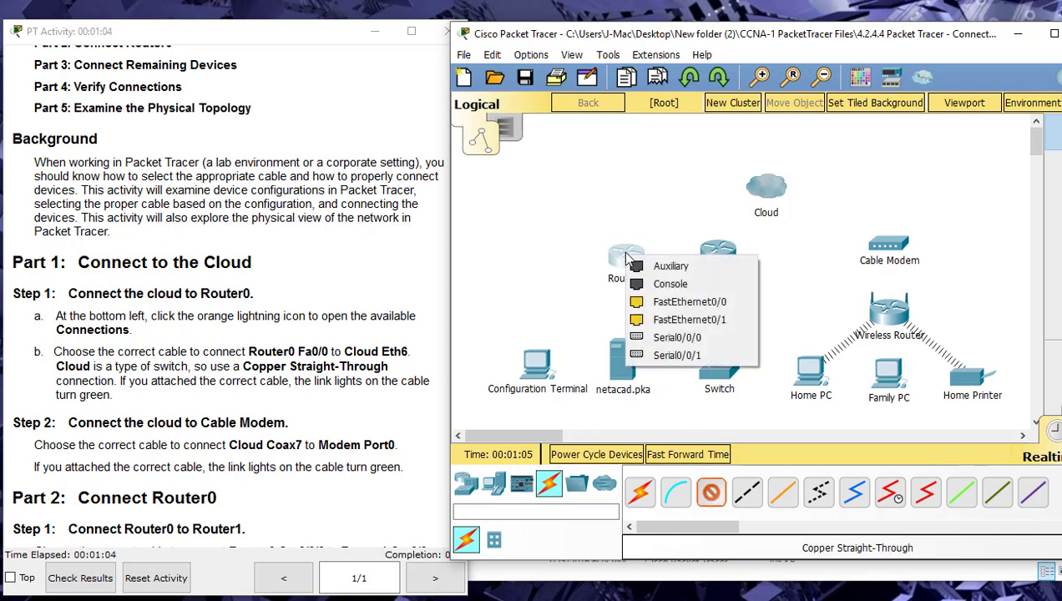
click(640, 303)
click(768, 193)
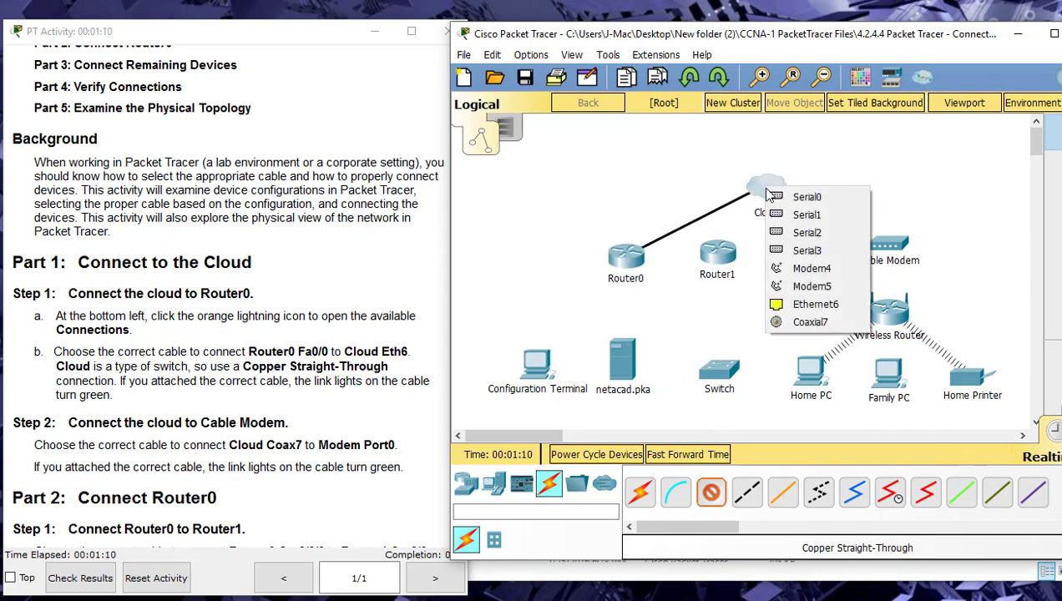
click(806, 304)
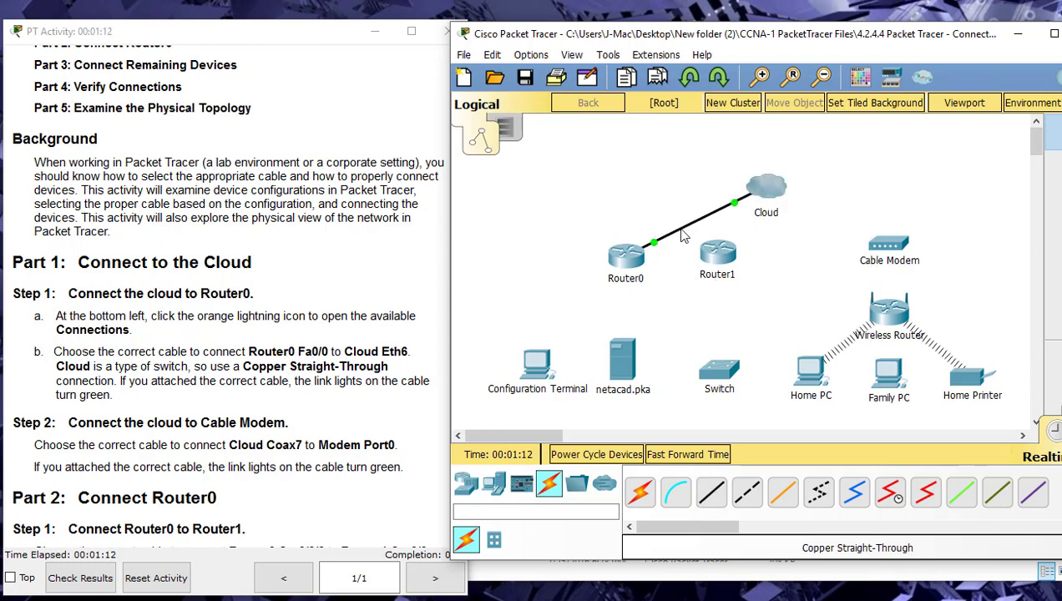
Connect Cloud Coaxial7 to Cable Modem Port0 with a Coaxial cable
click(414, 427)
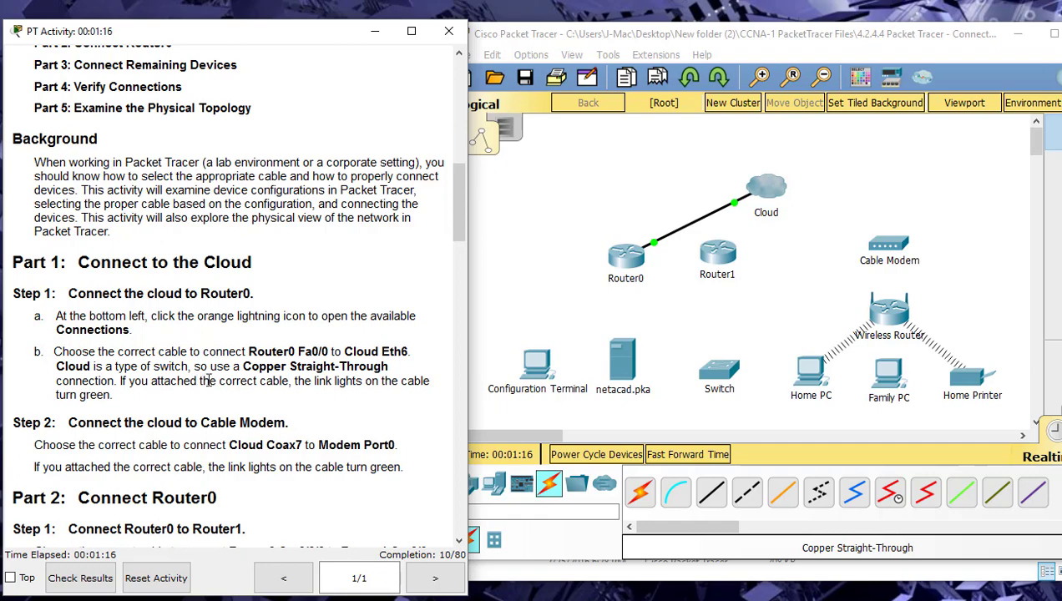
scroll(258, 376, down, 3)
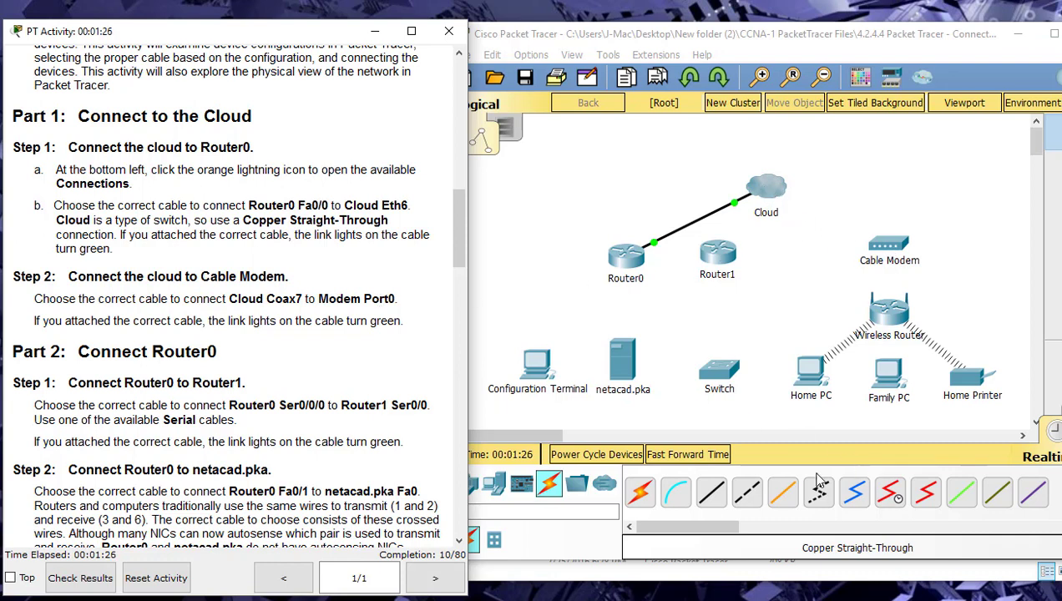
click(865, 498)
click(773, 193)
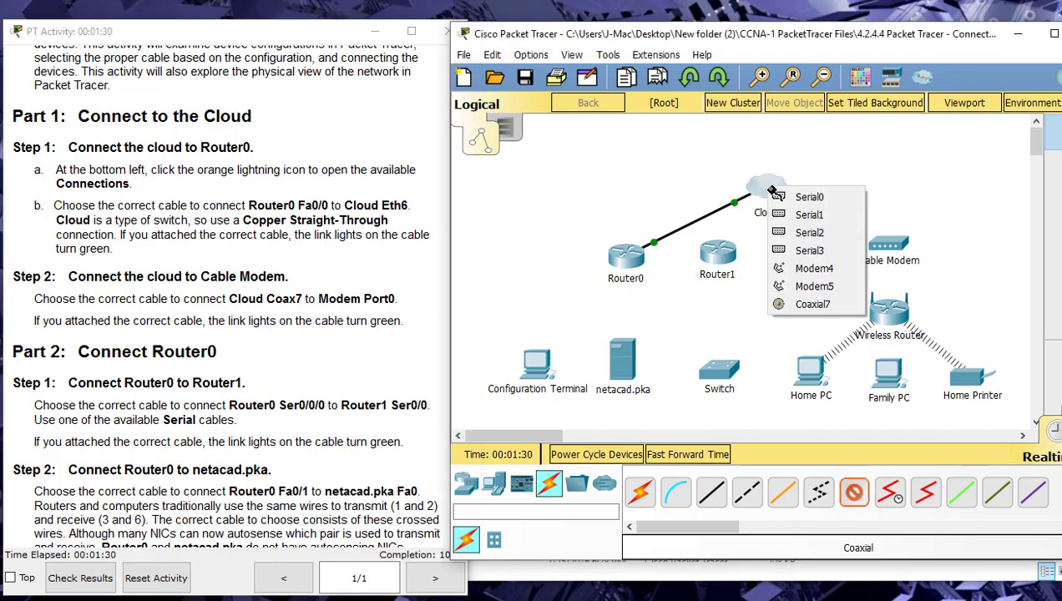
click(789, 304)
click(890, 244)
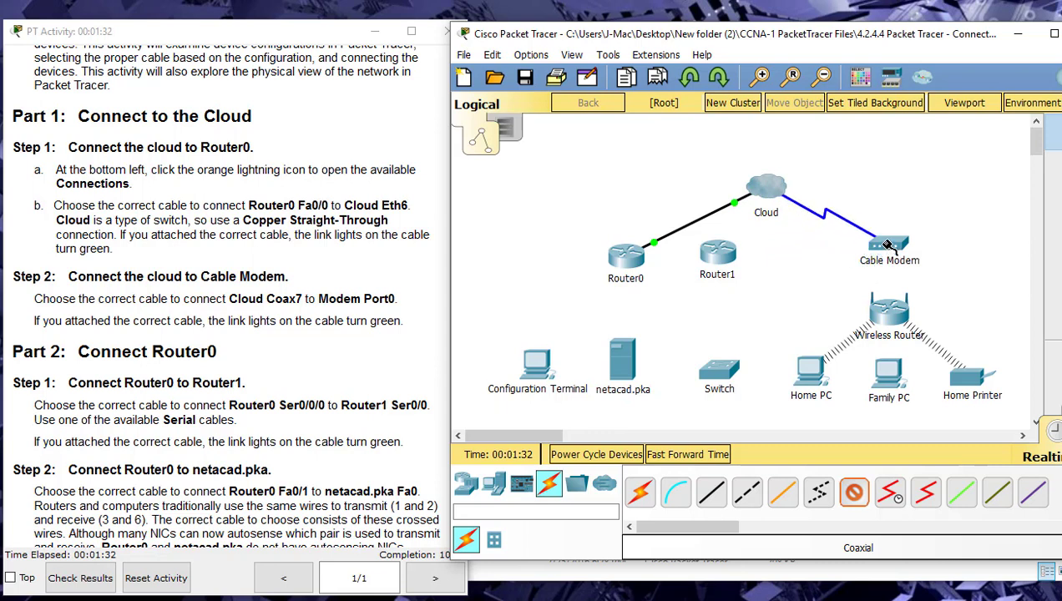
click(889, 244)
click(896, 254)
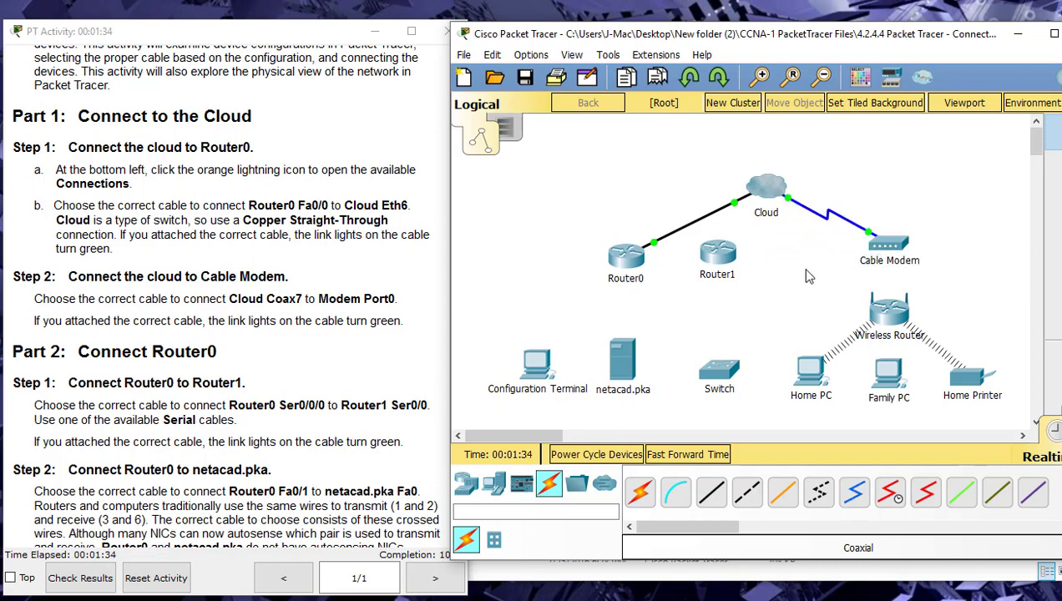
Connect Router0 Serial0/0/0 to Router1 Serial0/0 with a Serial DCE cable
click(419, 339)
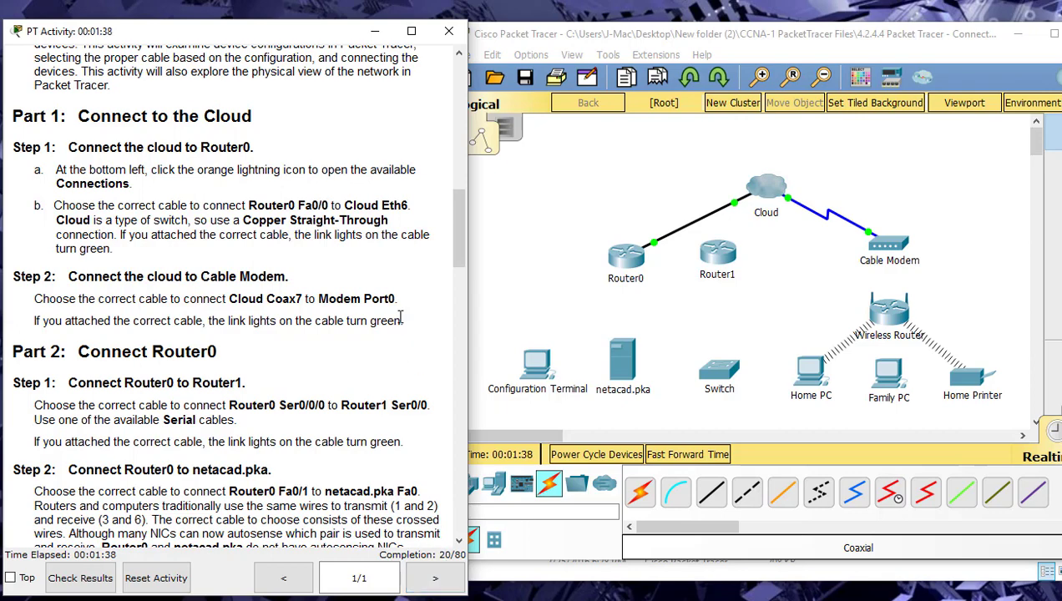
scroll(401, 322, down, 2)
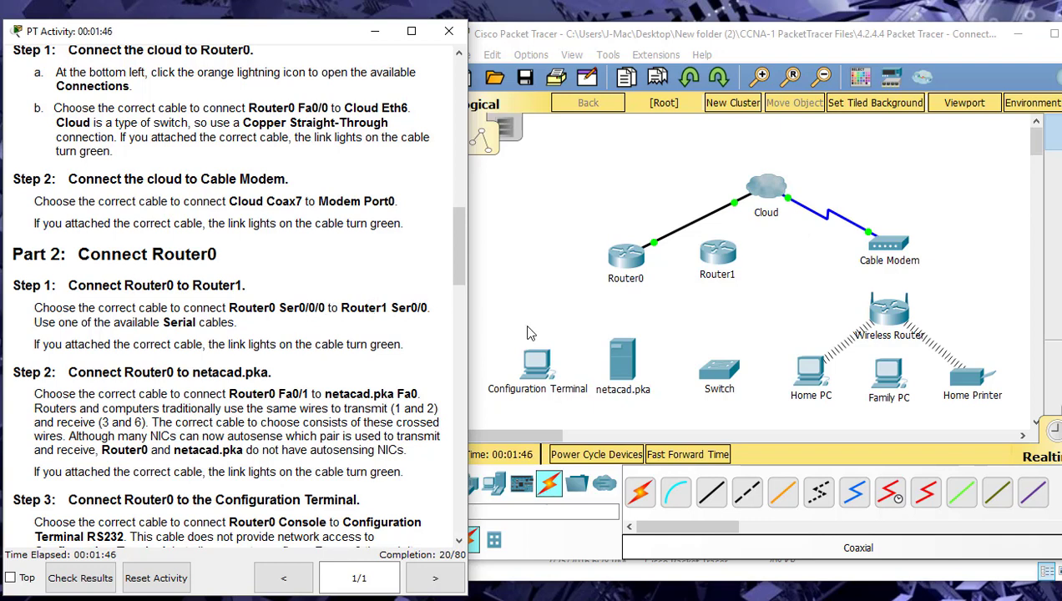
click(892, 495)
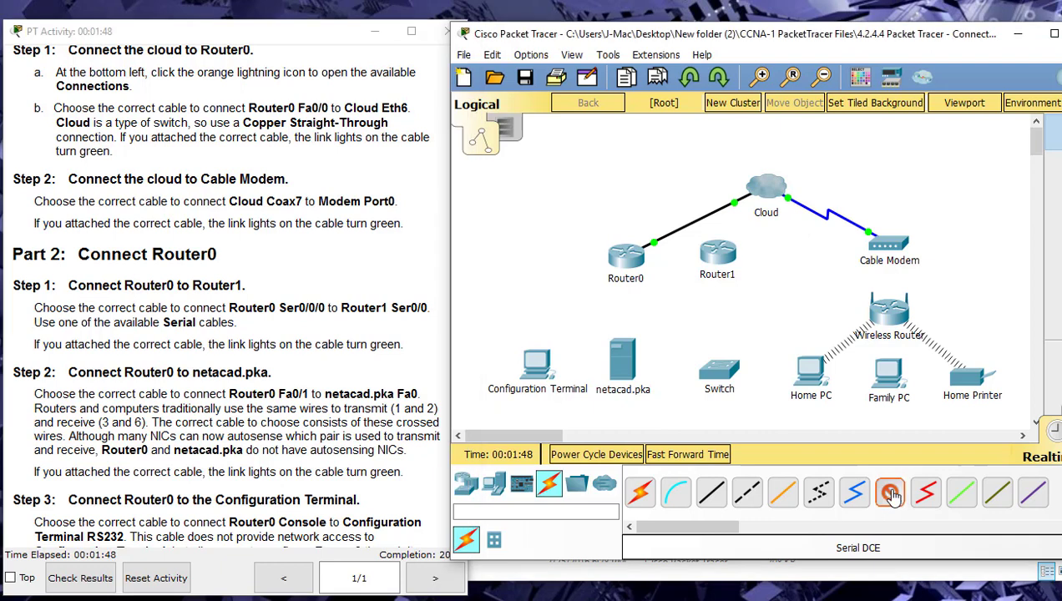
click(628, 257)
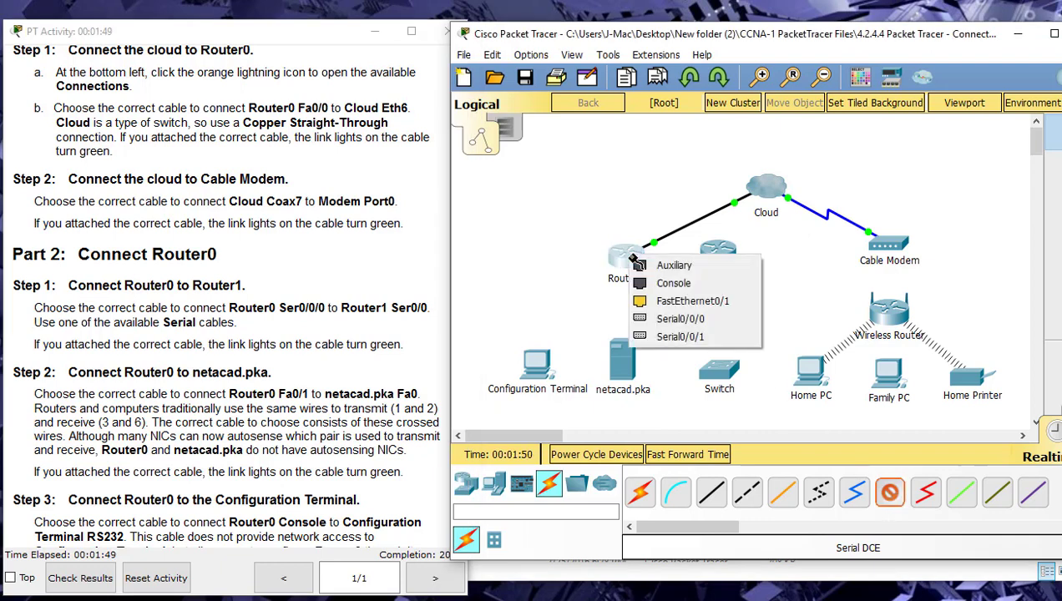
click(648, 319)
click(714, 257)
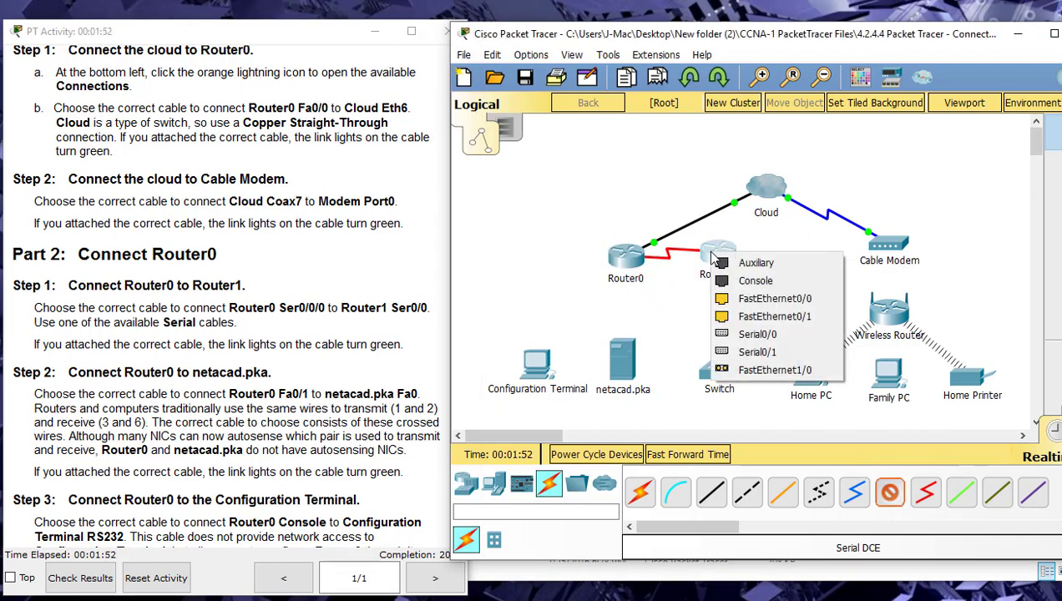
click(719, 334)
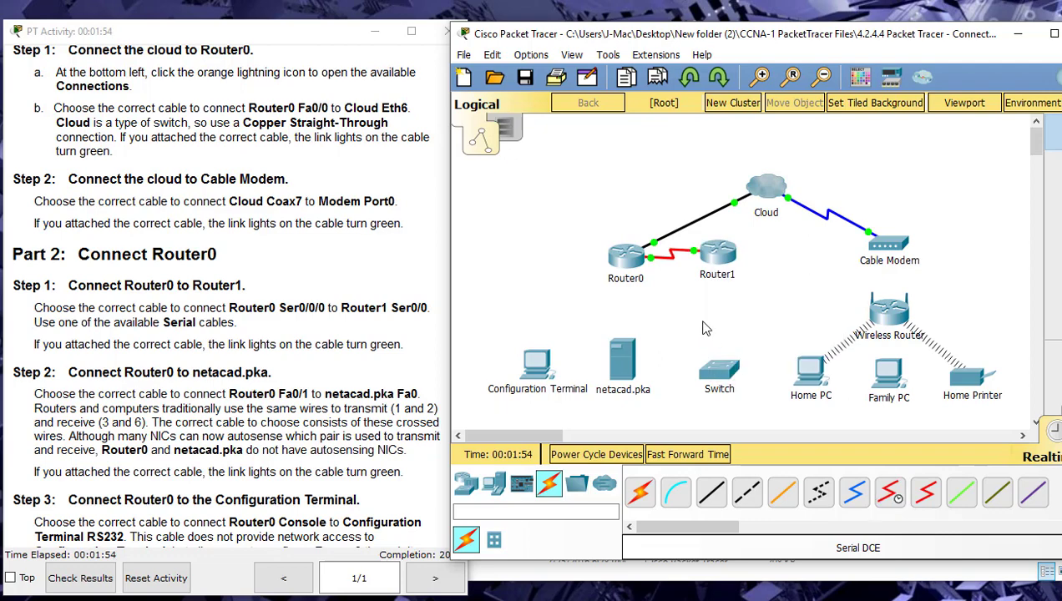
Try to connect Router0 FastEthernet0/1 to netacad.pka FastEthernet0 with a Copper Straight-Through cable
scroll(384, 331, down, 3)
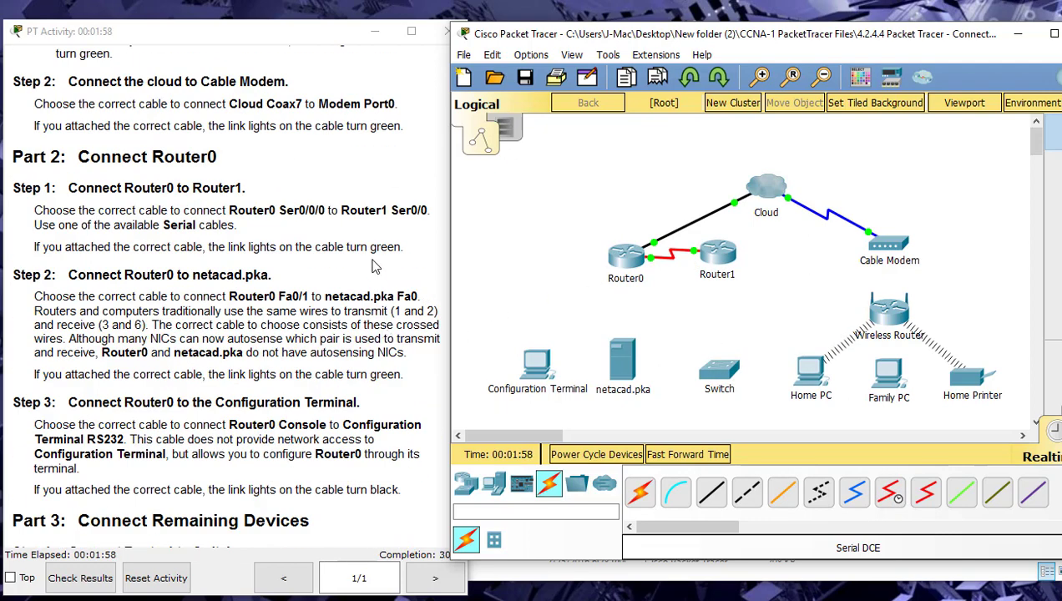
click(305, 35)
drag(305, 35, 299, 31)
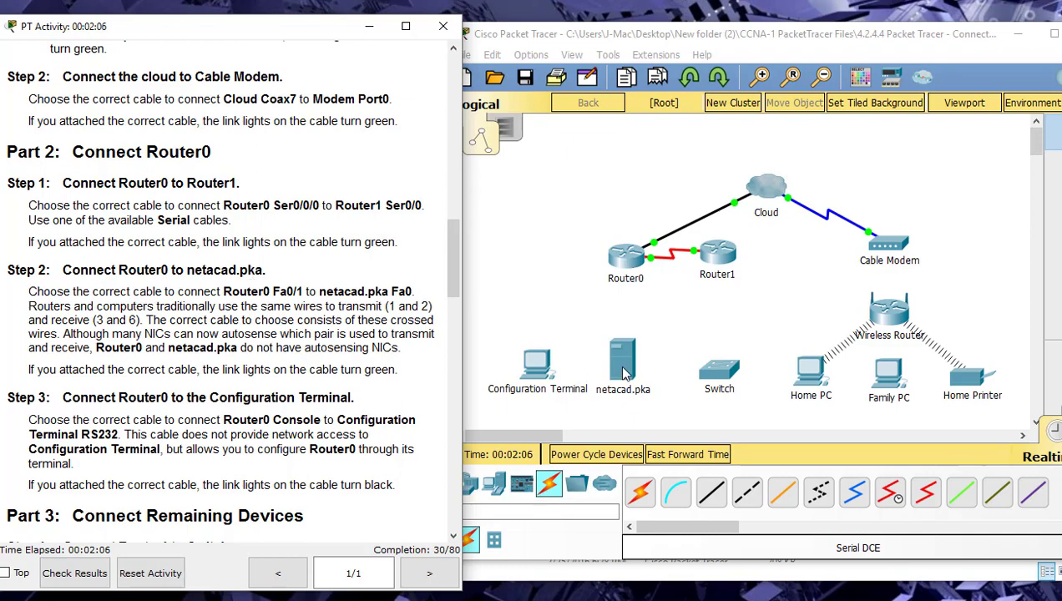
click(620, 257)
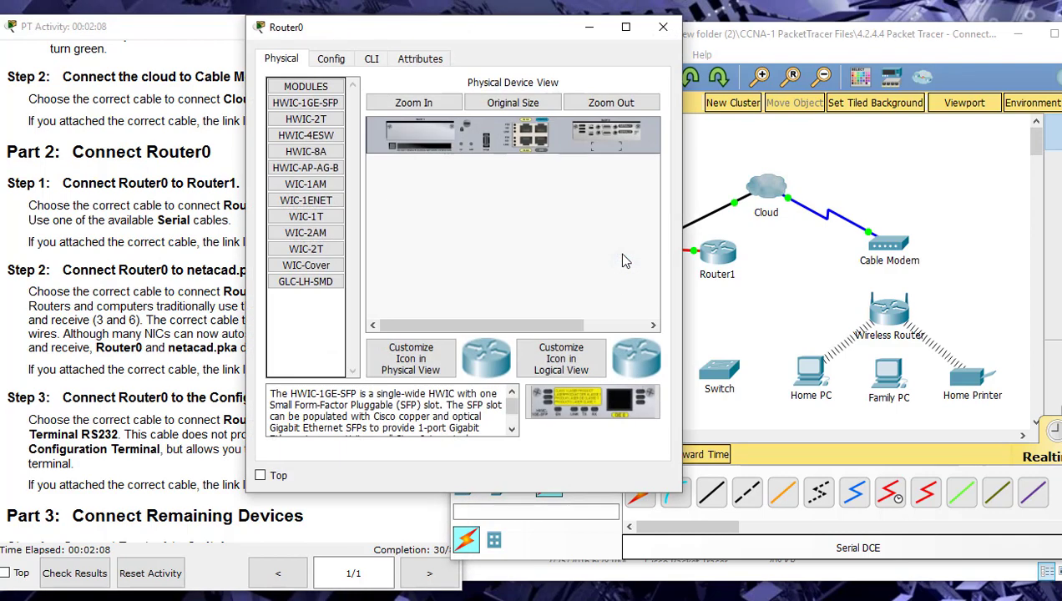
click(663, 27)
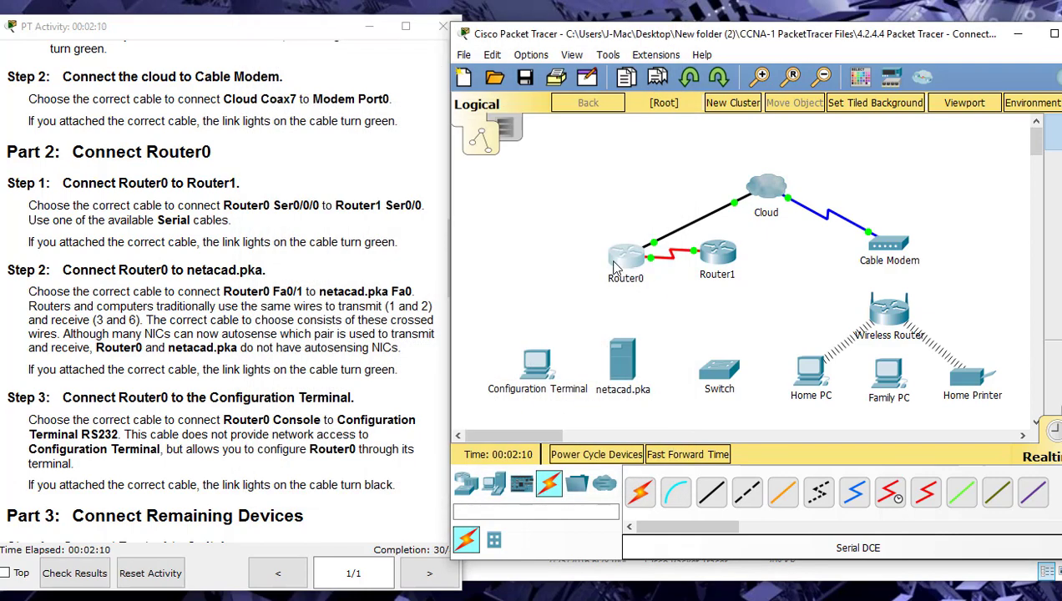
click(713, 492)
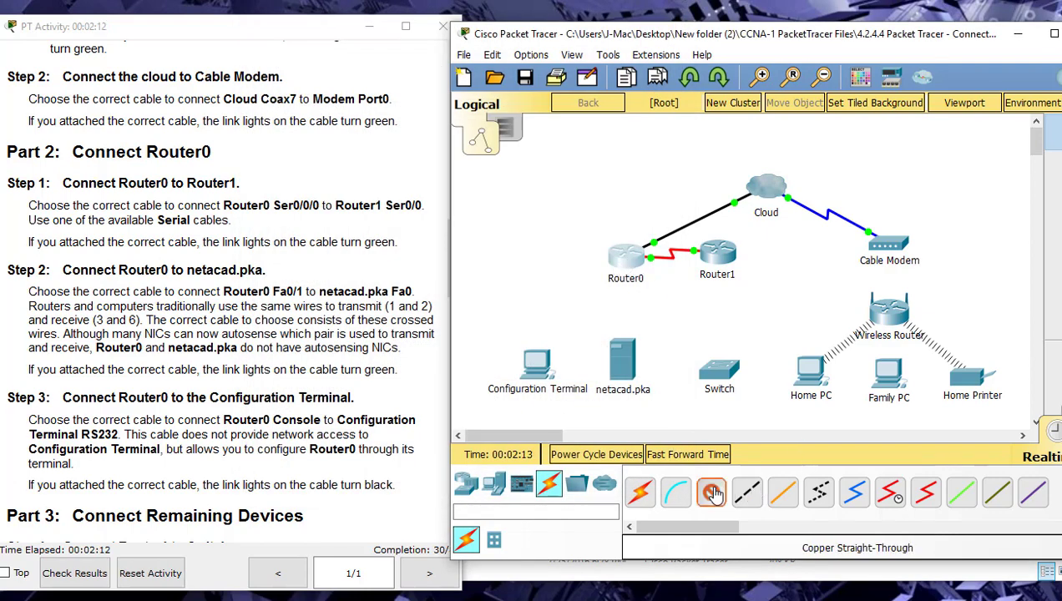
click(627, 259)
click(638, 302)
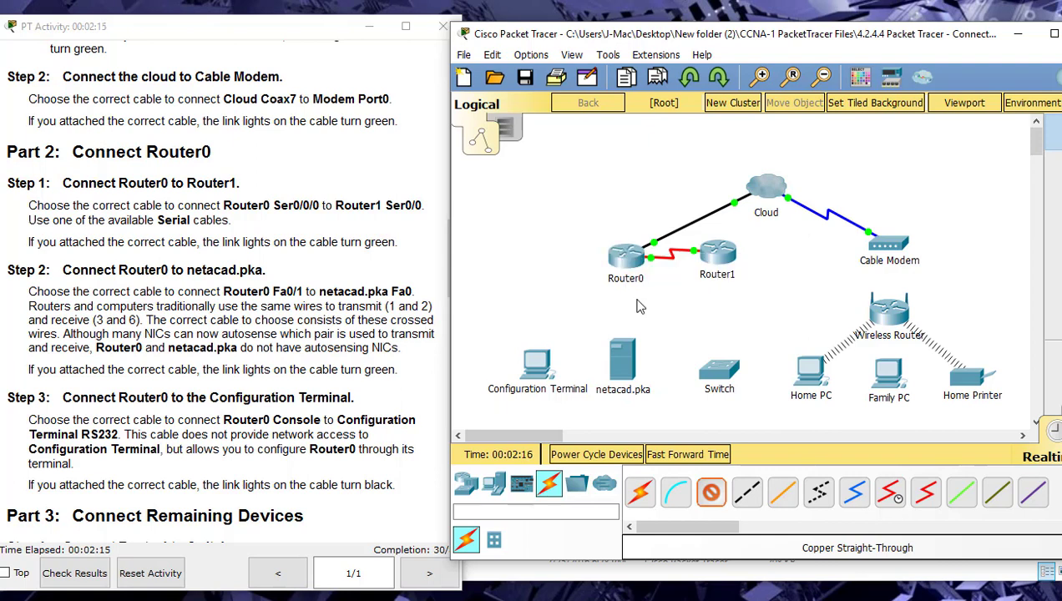
click(625, 361)
click(635, 368)
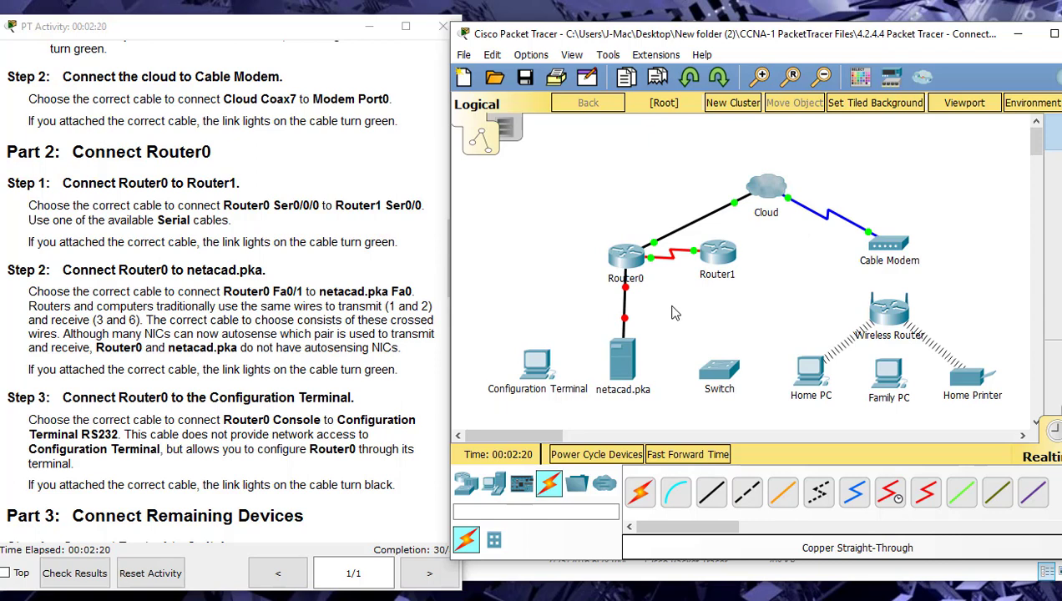
Delete the straight-through cable between Router0 and netacad.pka
click(1048, 208)
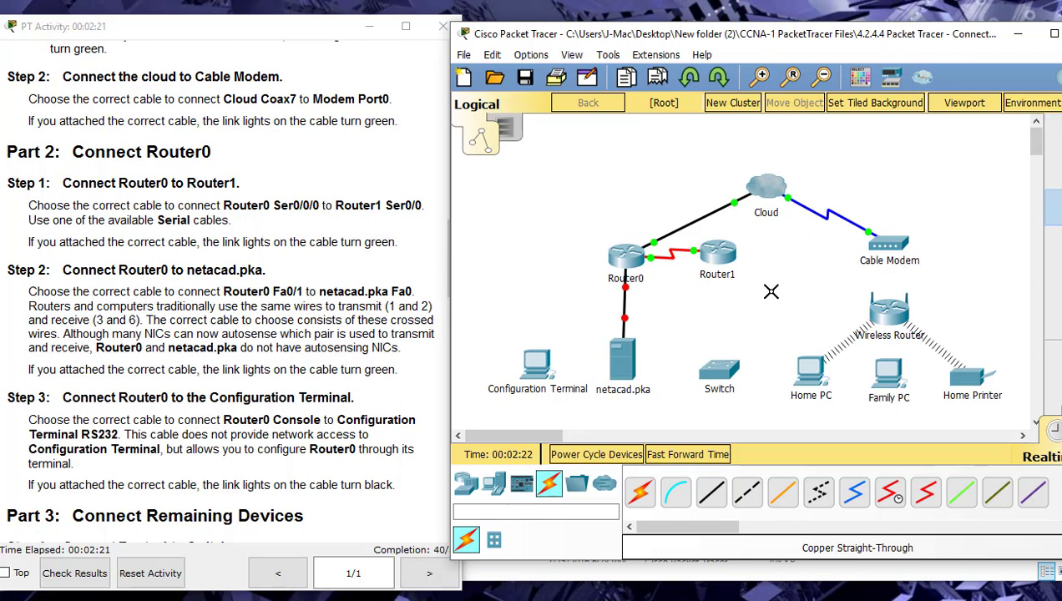
click(624, 304)
click(1052, 131)
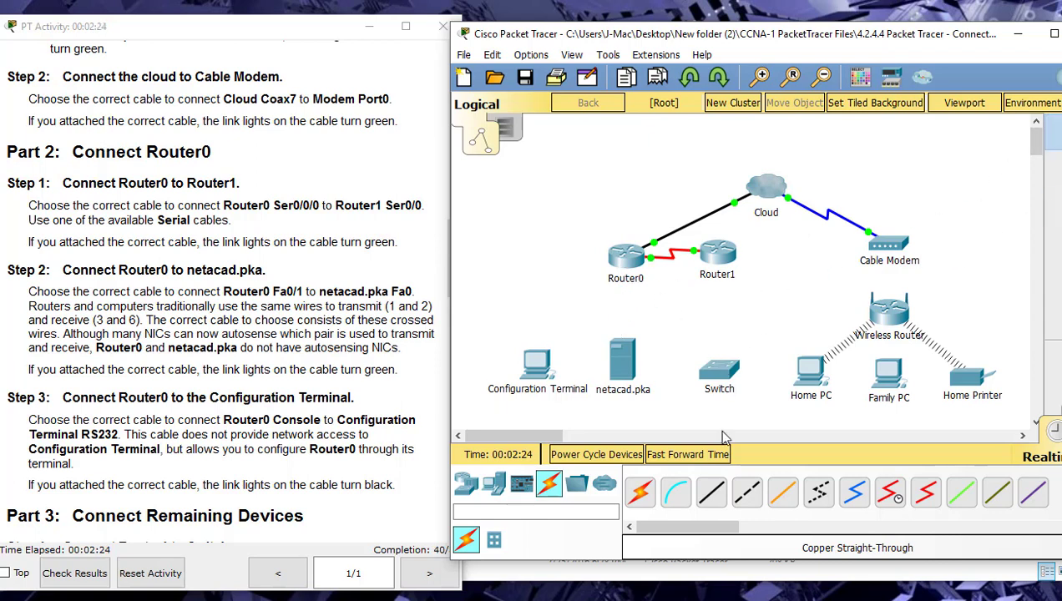
Connect Router0 FastEthernet0/1 to netacad.pka FastEthernet0 with a Copper Cross-Over cable
click(747, 494)
click(624, 256)
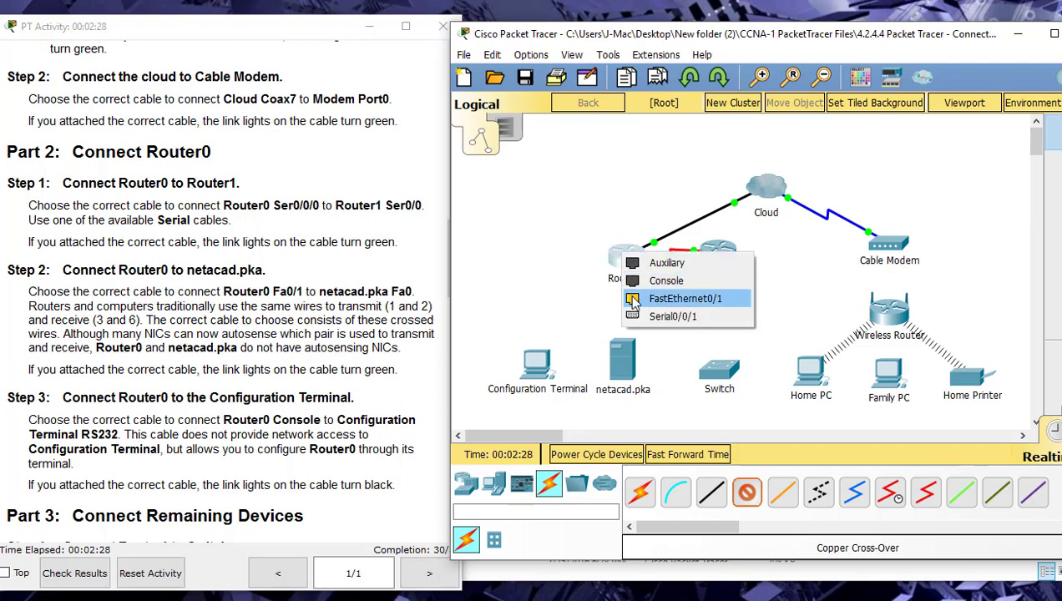
click(632, 302)
click(621, 352)
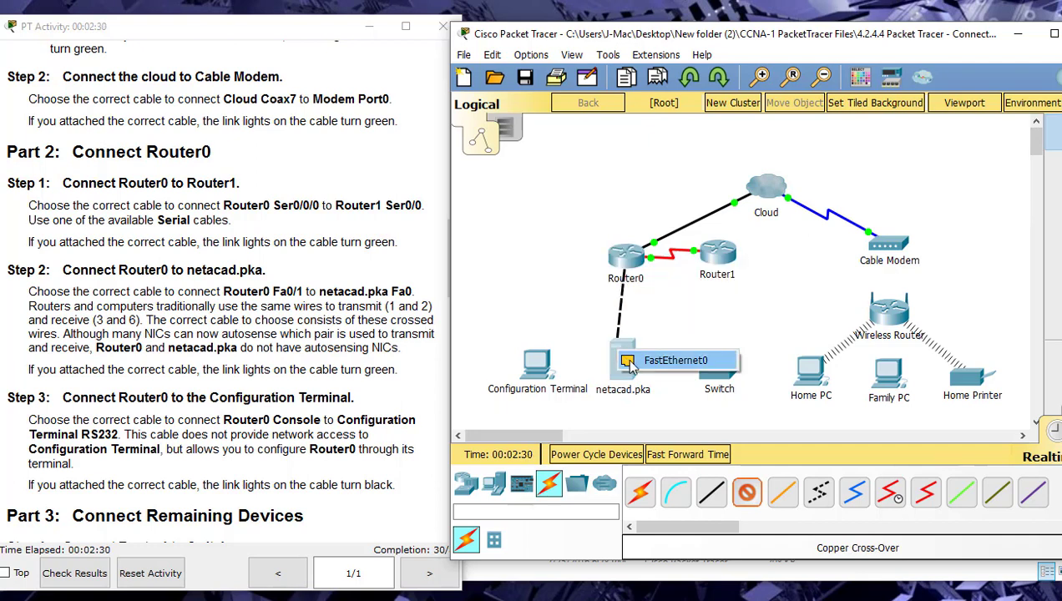
click(630, 362)
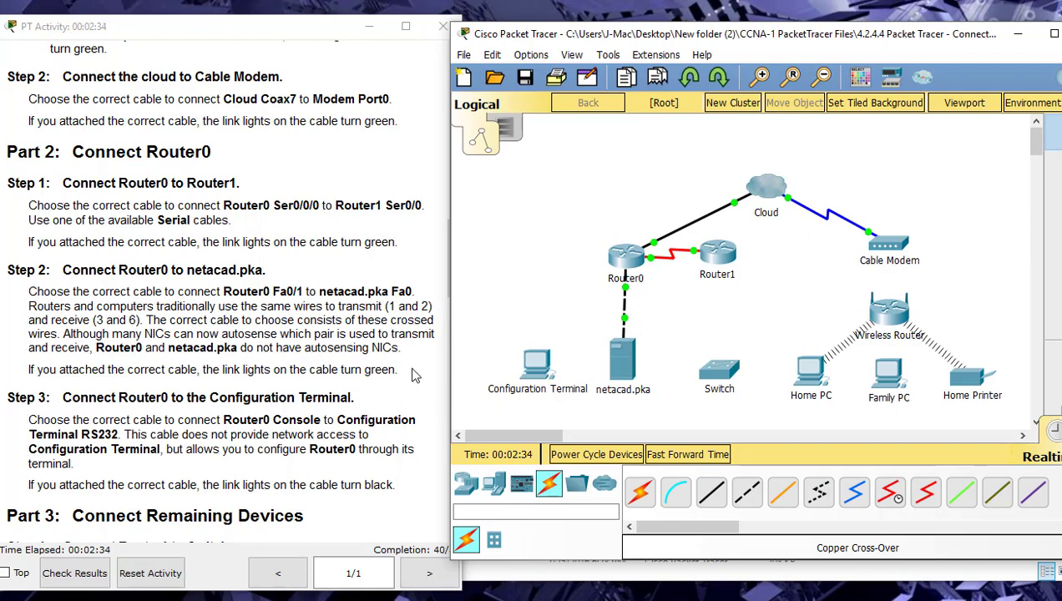
Connect the Configuration Terminal's RS 232 port to Router0's Console port with a Console cable
scroll(413, 374, down, 3)
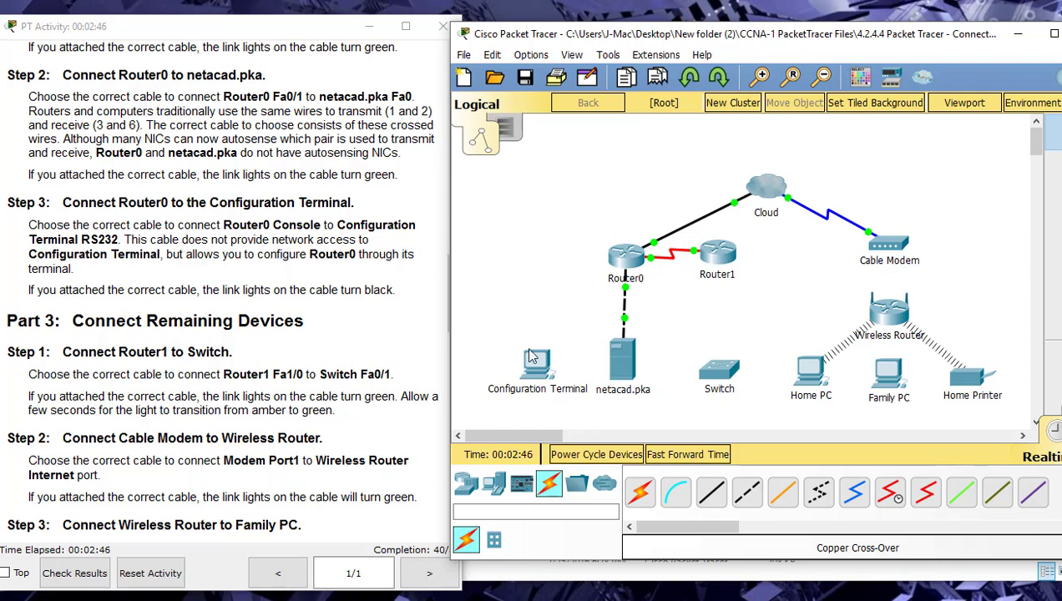
click(675, 493)
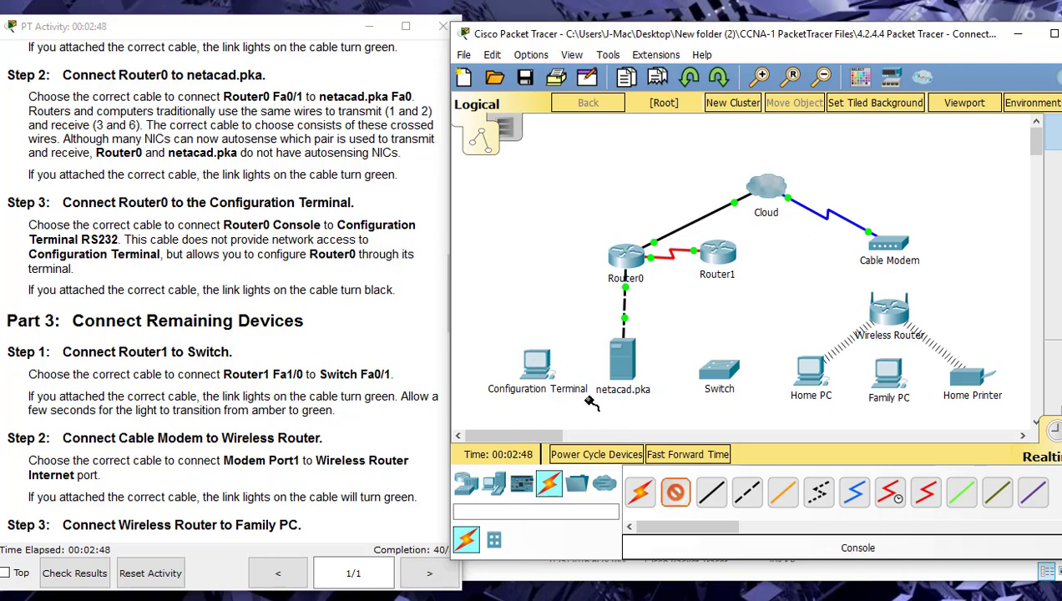
click(539, 367)
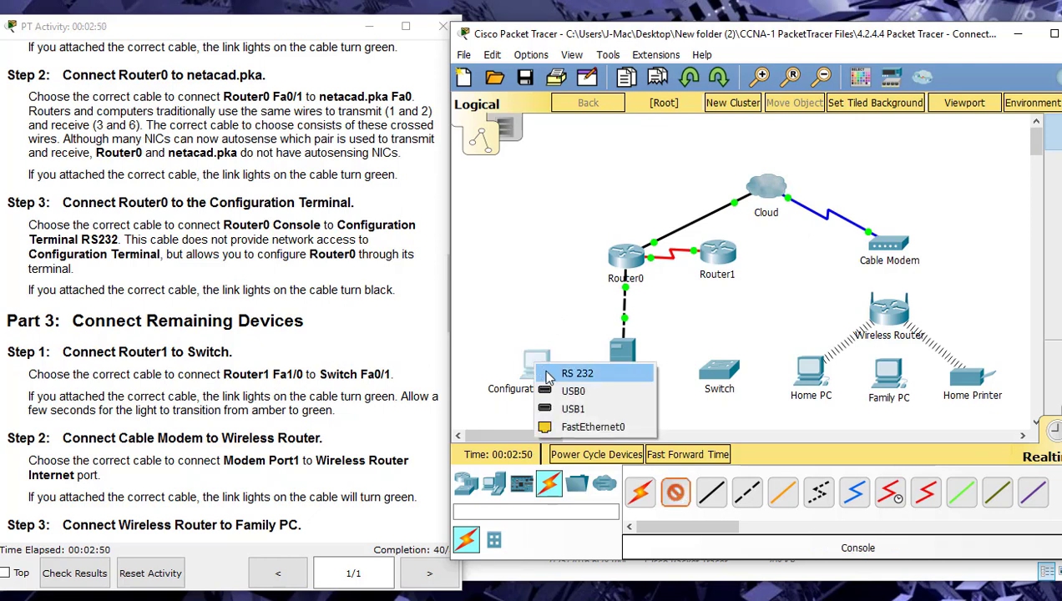
click(565, 371)
click(620, 253)
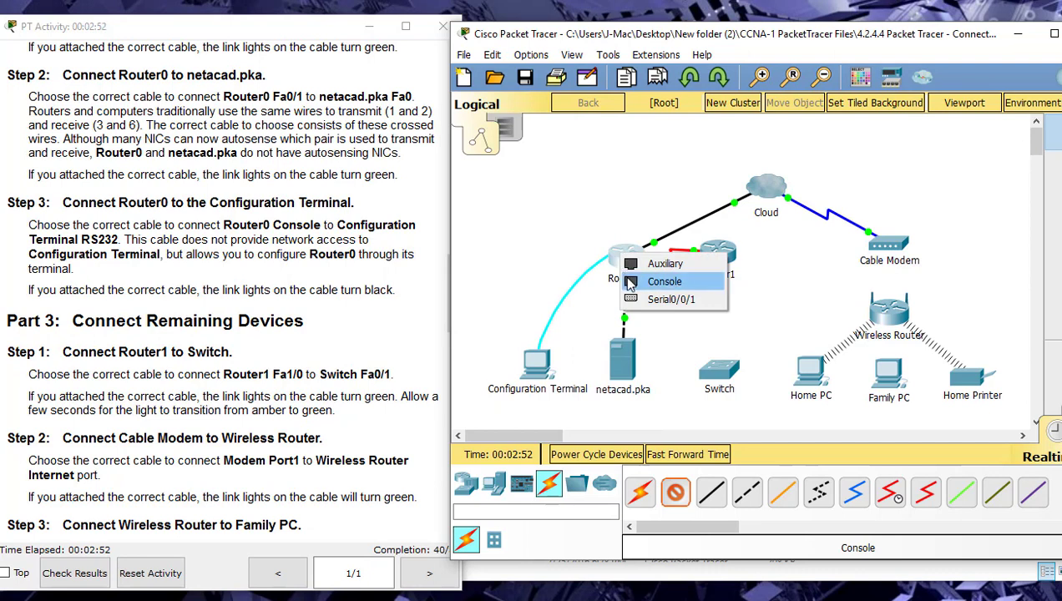
click(632, 280)
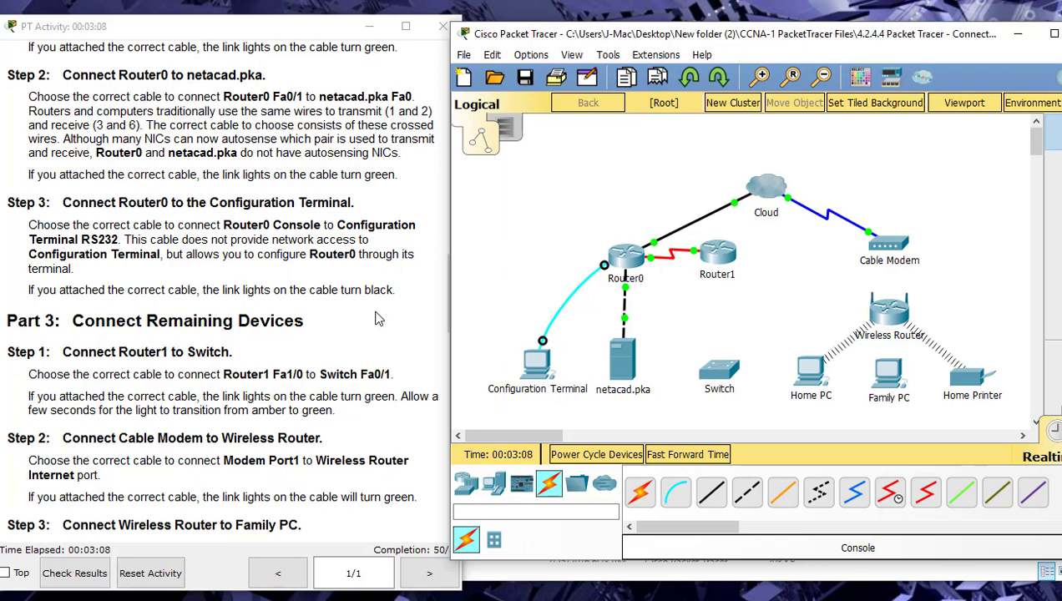
scroll(397, 324, down, 5)
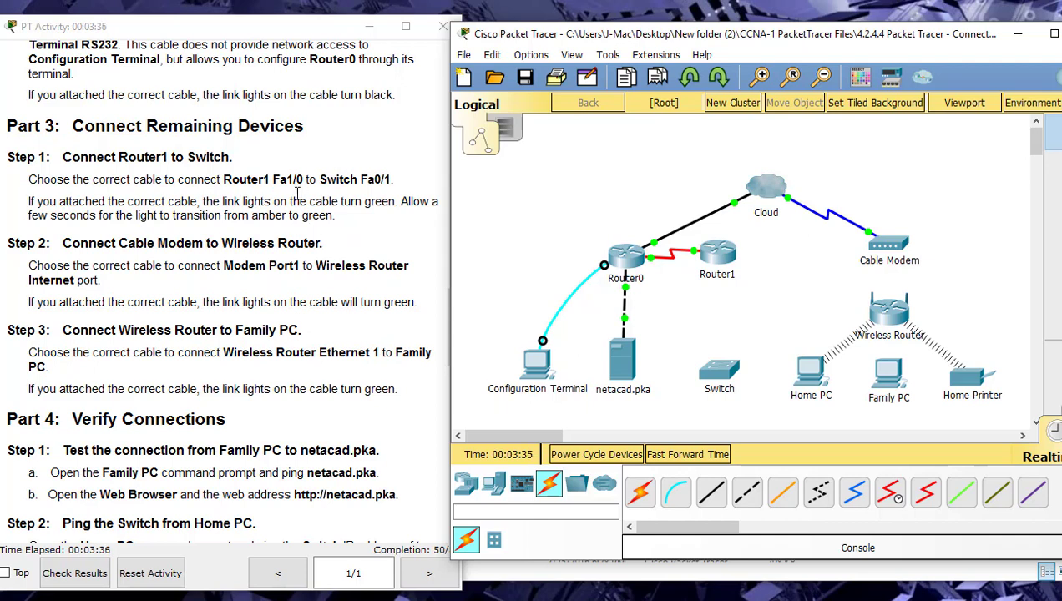
click(712, 492)
click(726, 255)
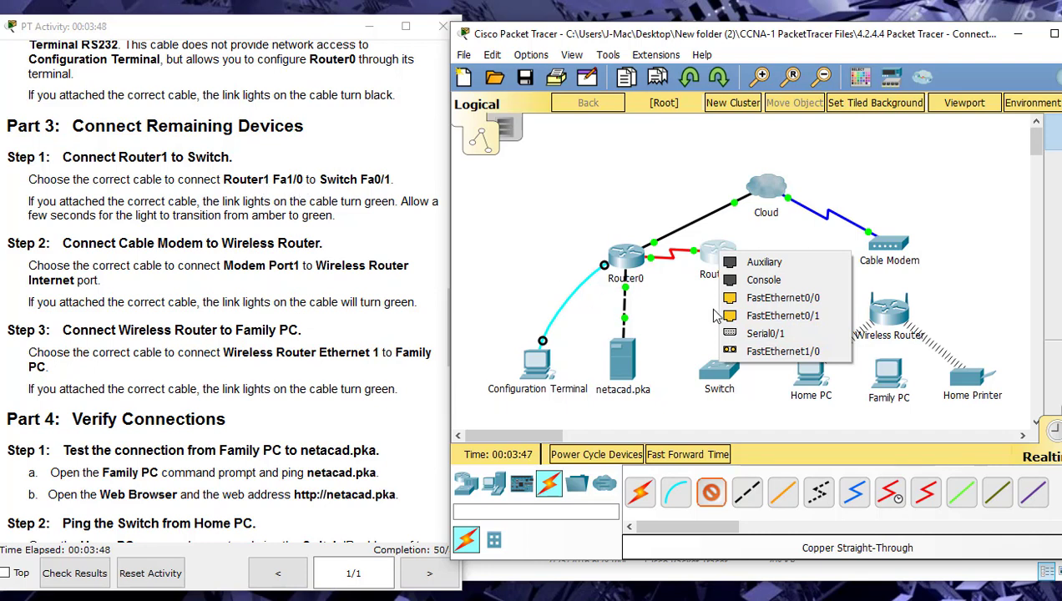
click(733, 352)
click(872, 324)
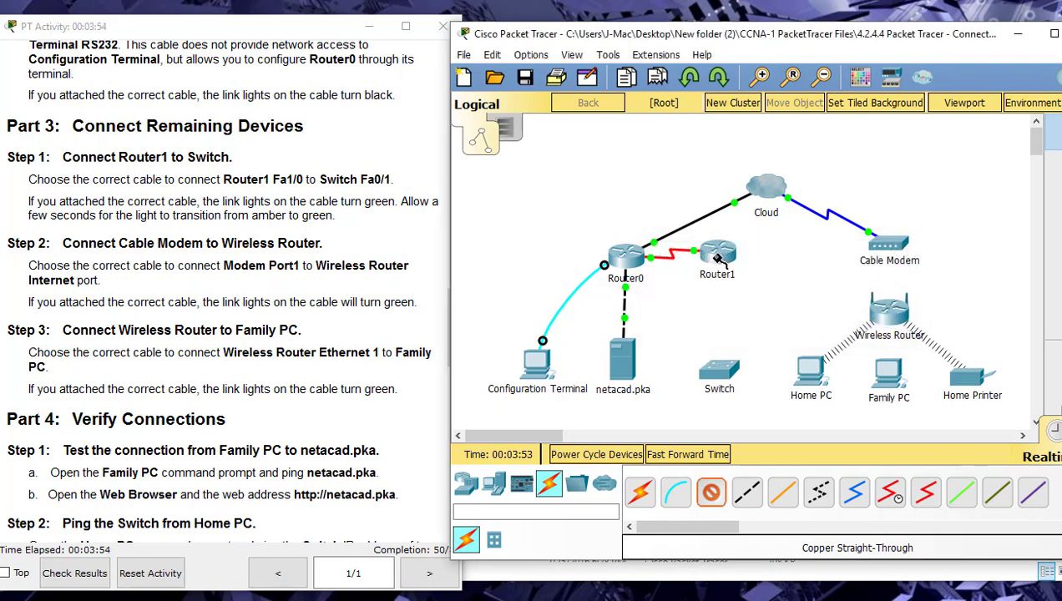
Connect Router1 FastEthernet1/0 to Switch FastEthernet0/1 with a Fiber cable
click(782, 492)
click(718, 254)
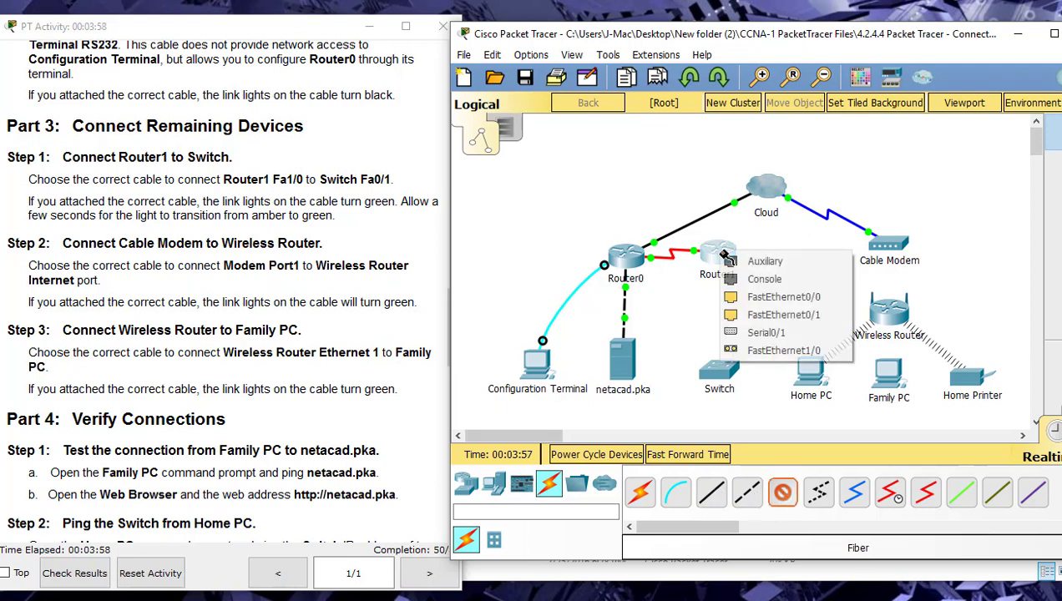
click(747, 352)
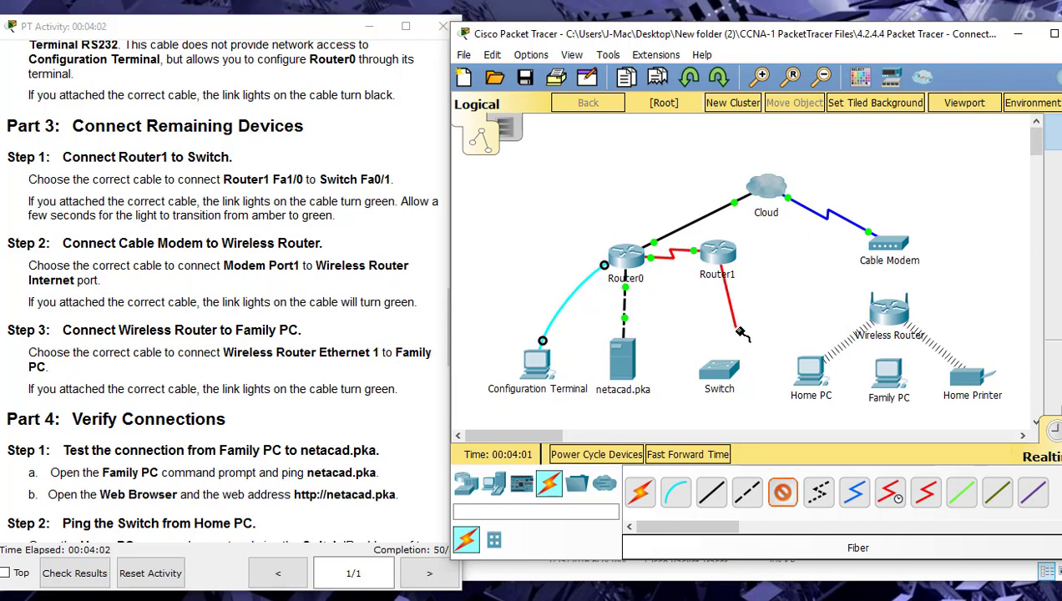
click(723, 369)
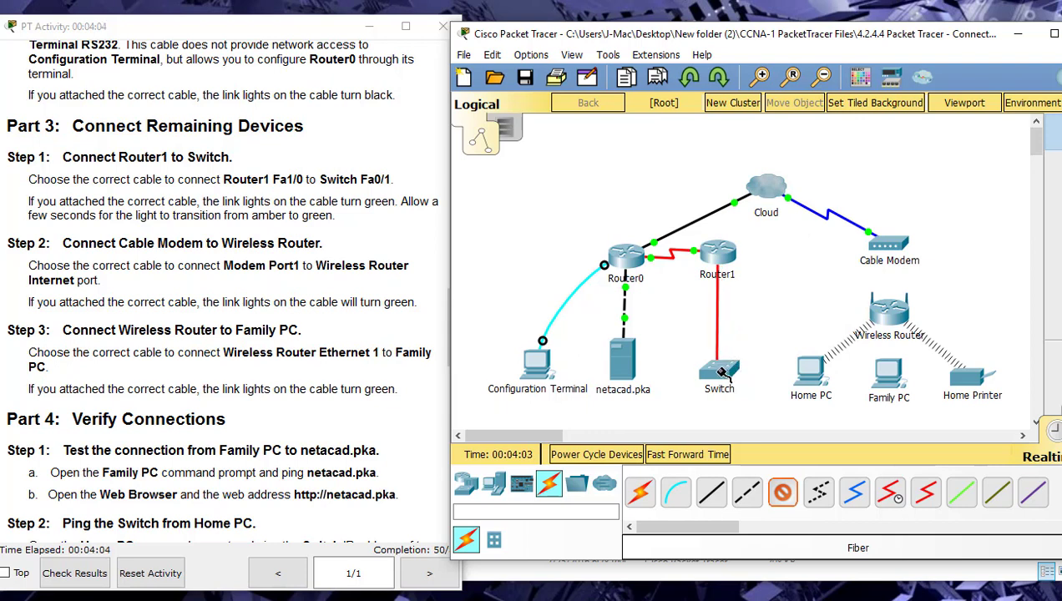
click(725, 369)
click(746, 397)
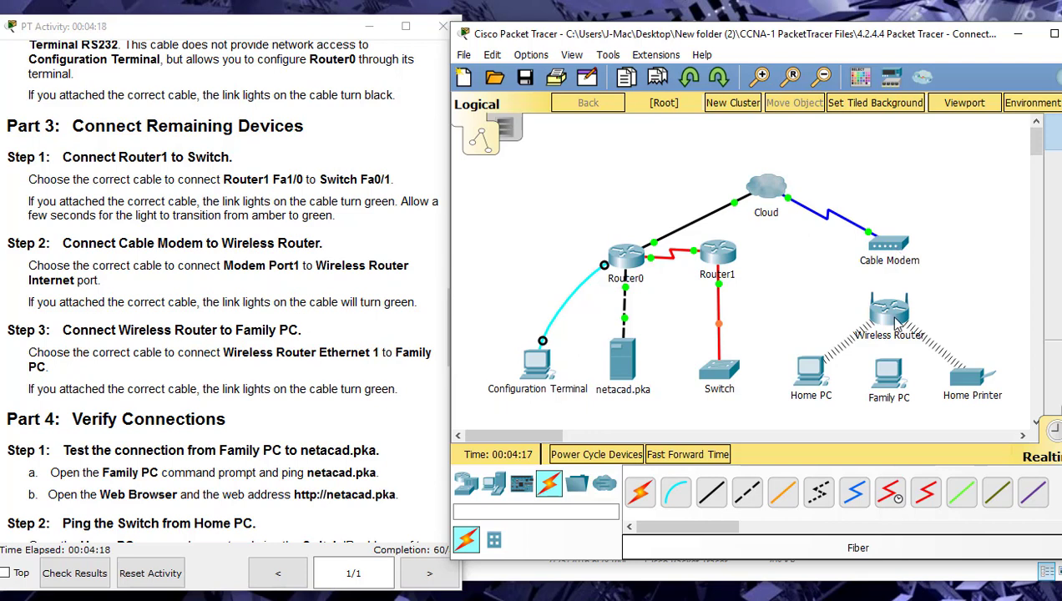
Connect the Cable Modem's Port 1 to the Wireless Router's Internet port with a Copper Straight-Through cable
click(713, 493)
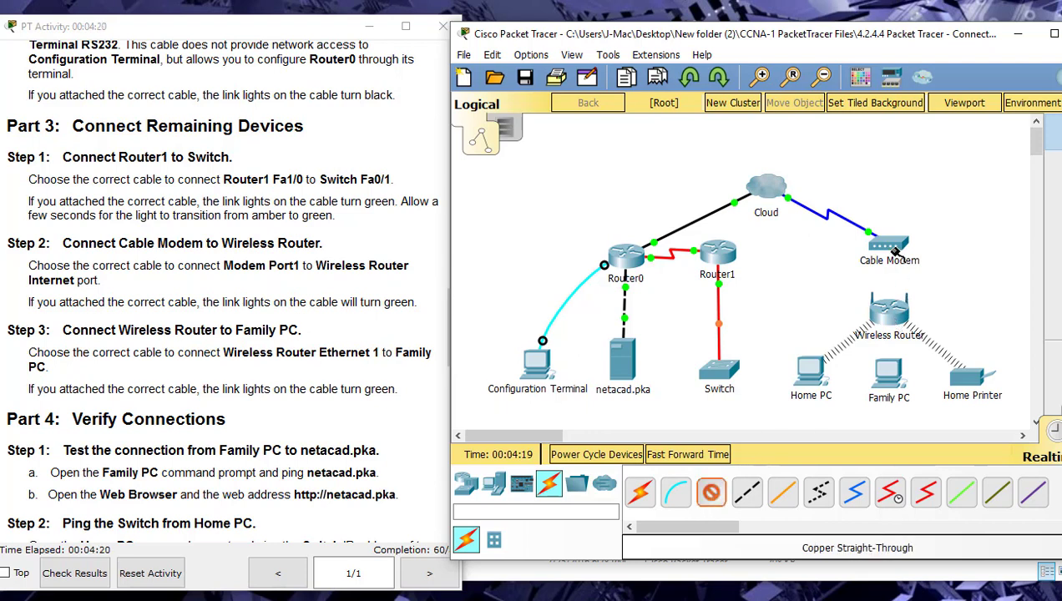
click(888, 248)
click(901, 254)
click(894, 306)
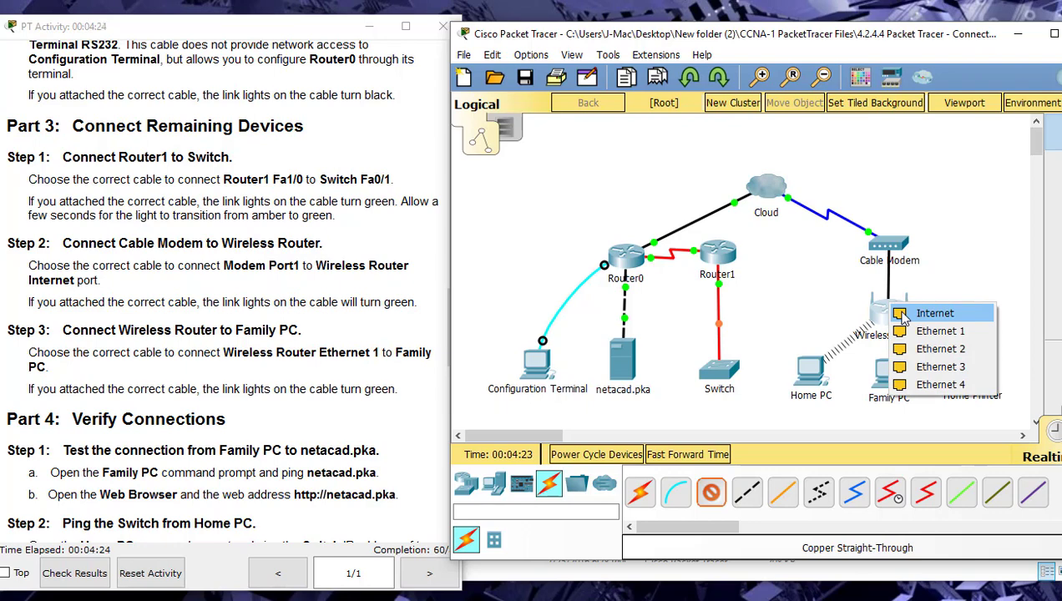
click(902, 316)
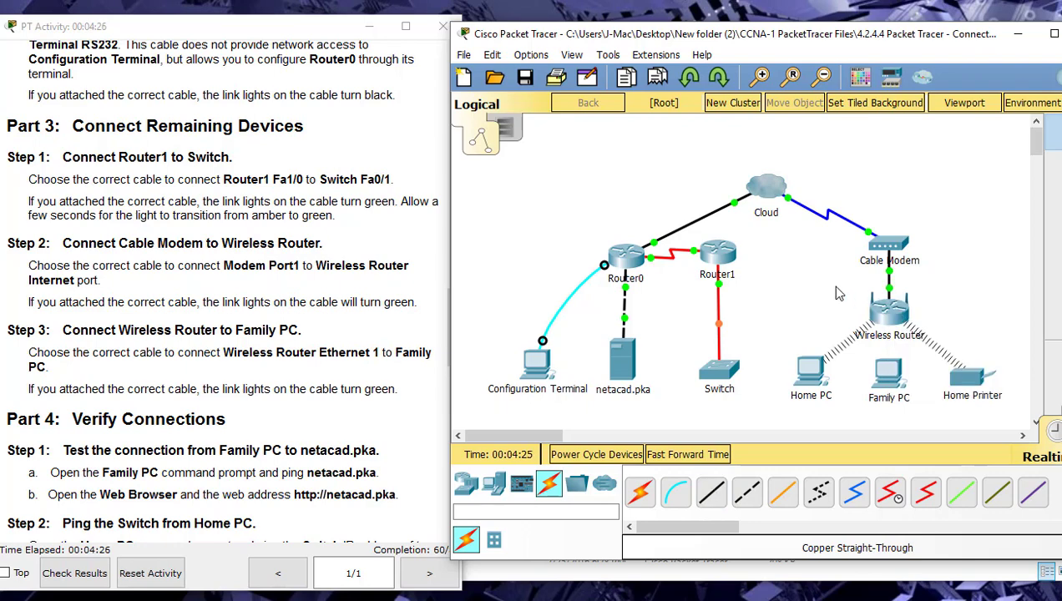
scroll(292, 321, down, 2)
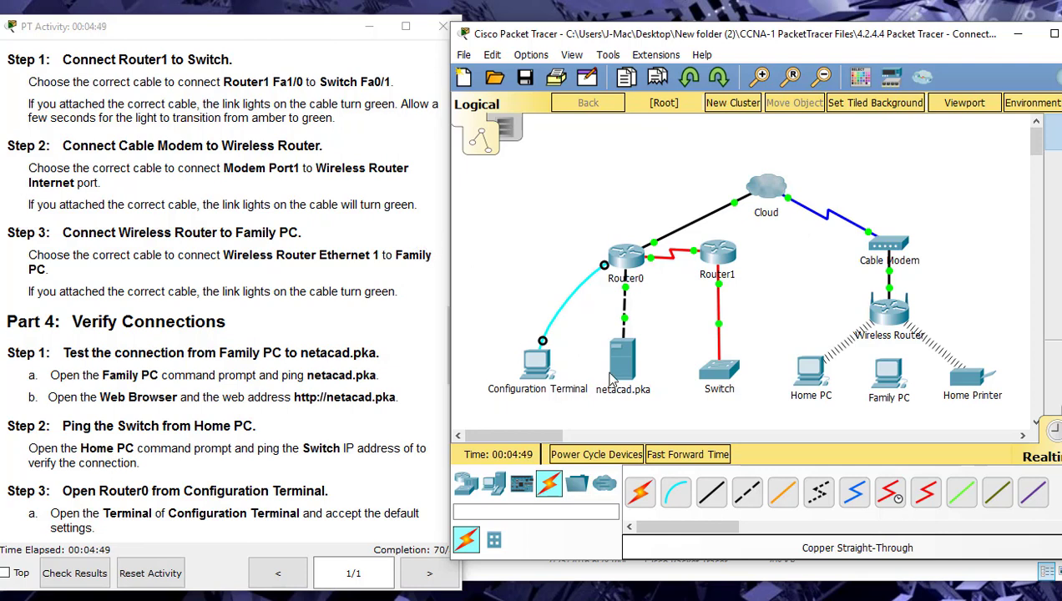
click(711, 492)
click(885, 315)
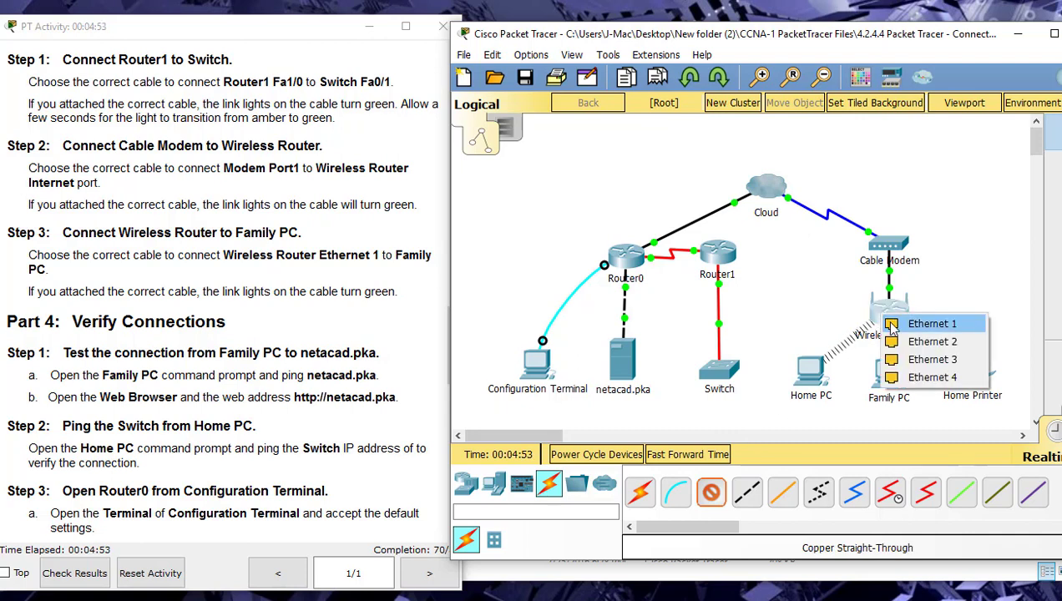
click(891, 324)
click(811, 373)
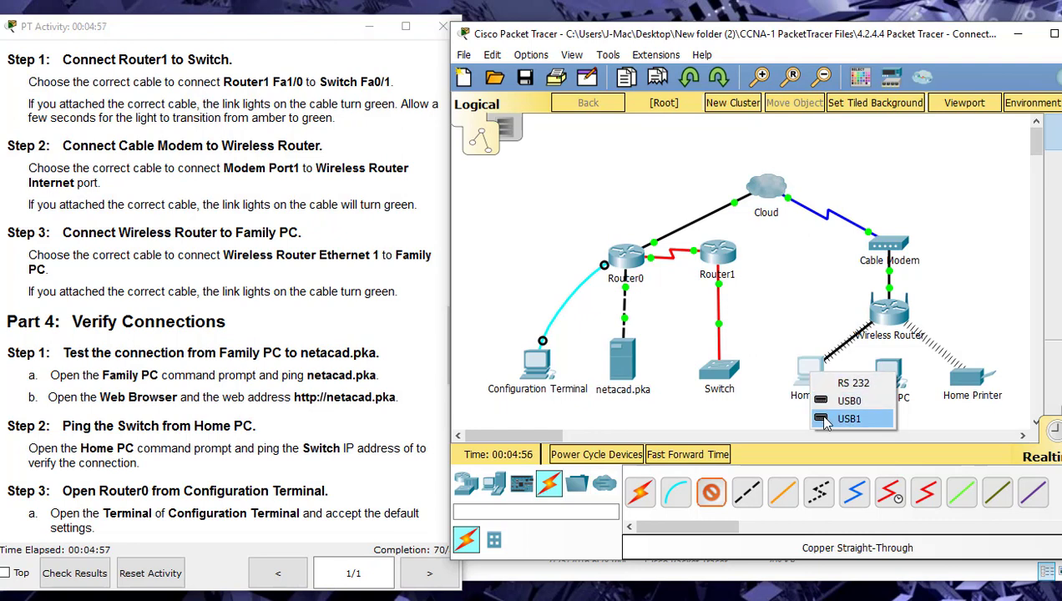
click(820, 311)
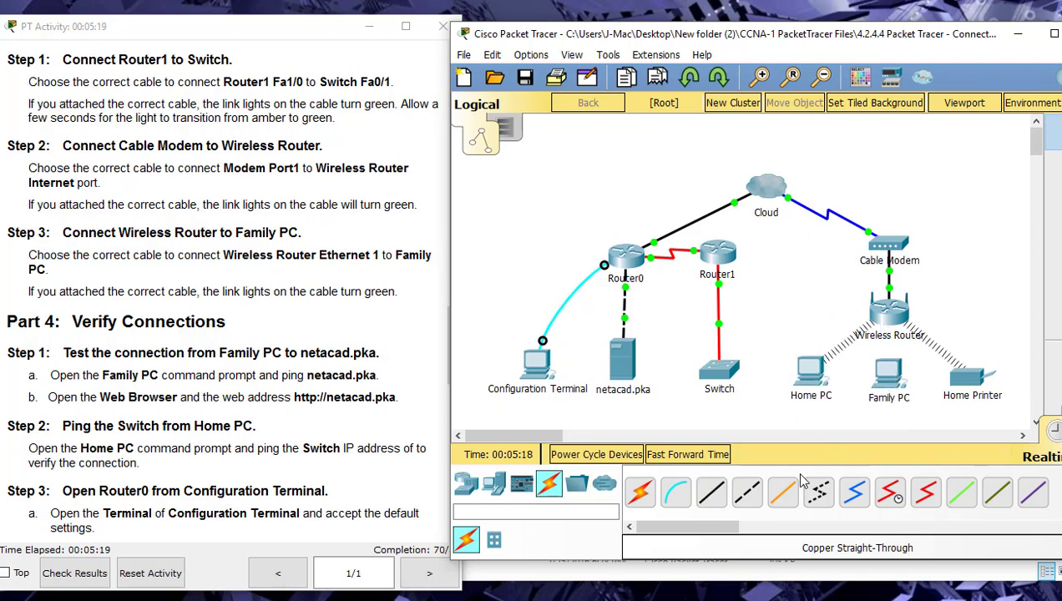
Connect the Wireless Router's Ethernet 1 port to Family PC FastEthernet0 with a Copper Straight-Through cable
click(711, 493)
click(892, 317)
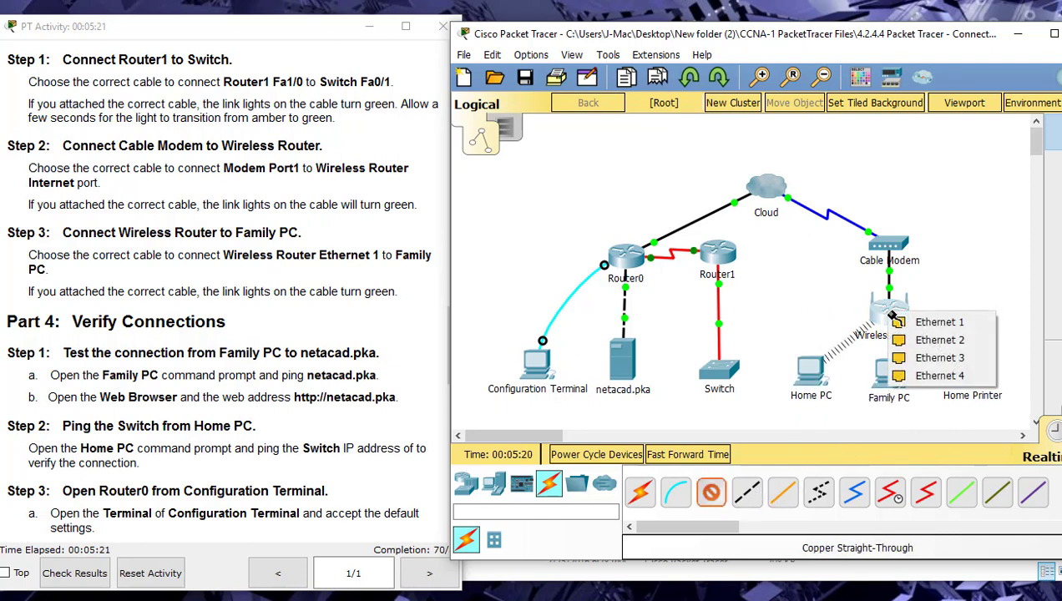
click(923, 322)
click(889, 372)
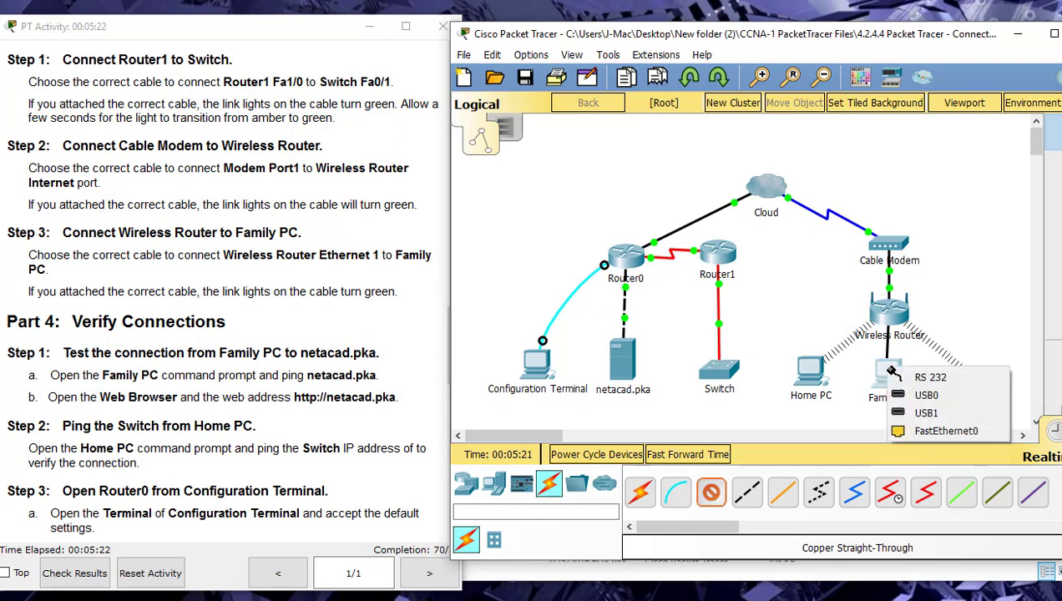
click(903, 431)
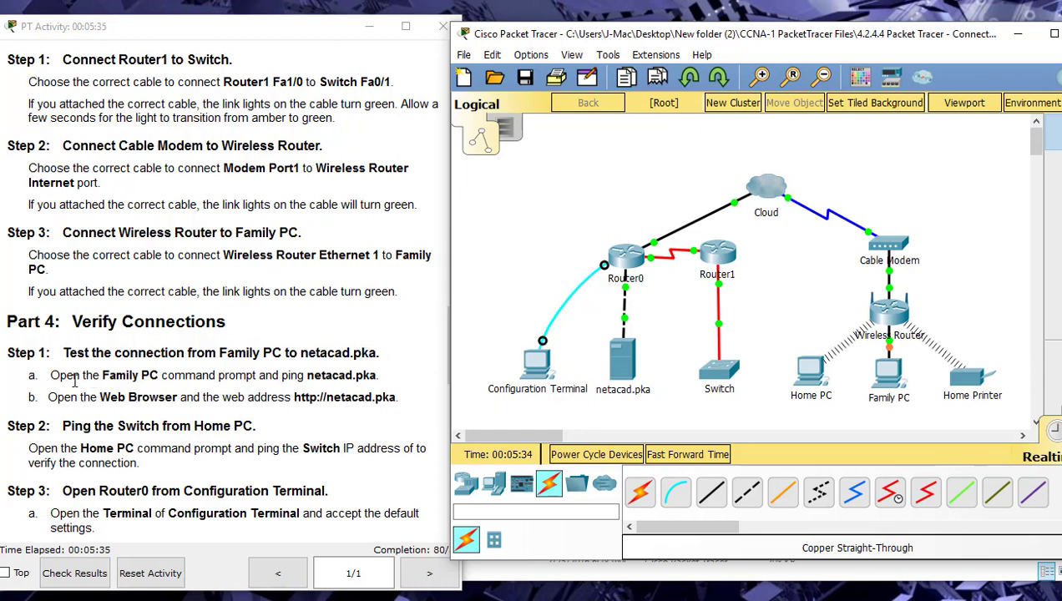
Ping netacad.pka from the Family PC's command prompt
drag(307, 376, 376, 377)
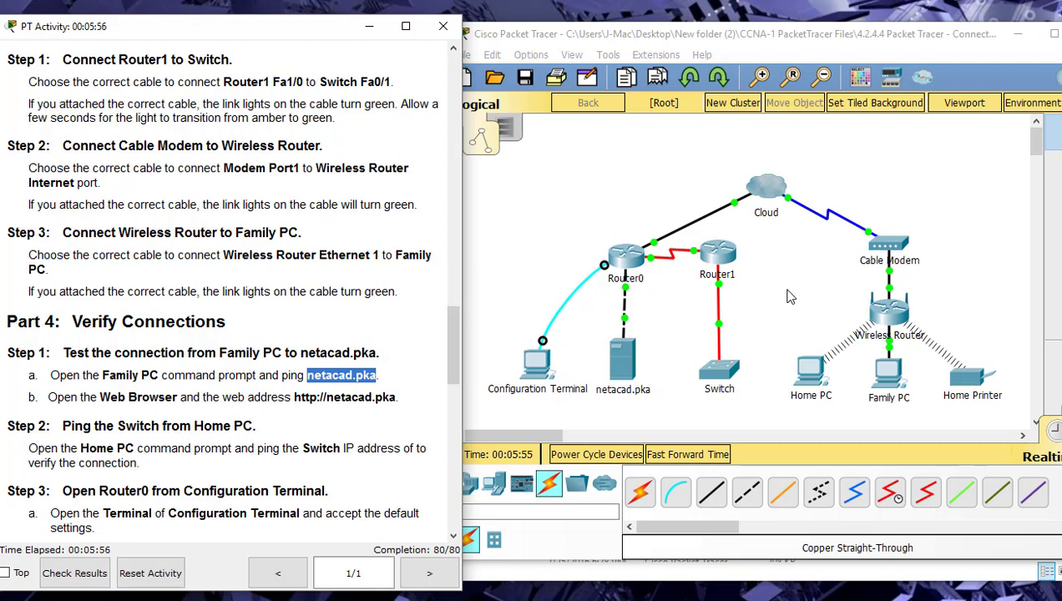
click(891, 375)
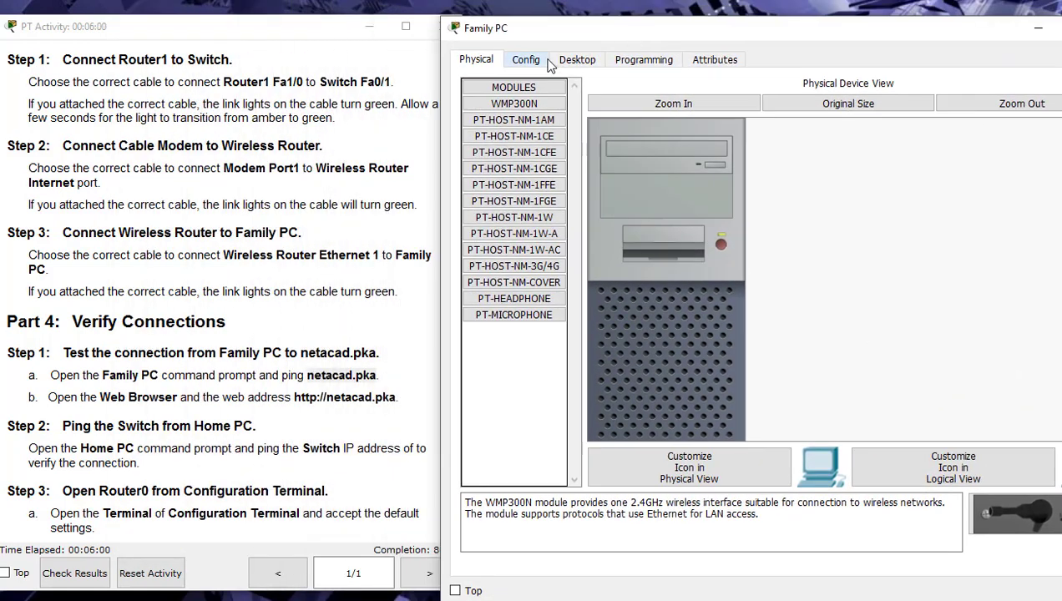
click(578, 60)
click(905, 124)
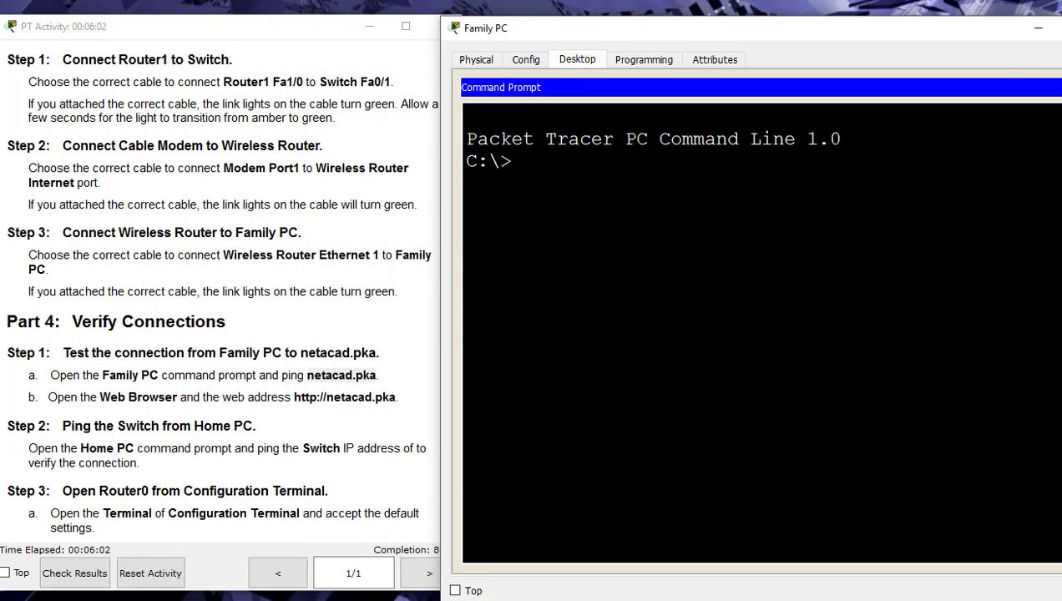
text(ping )
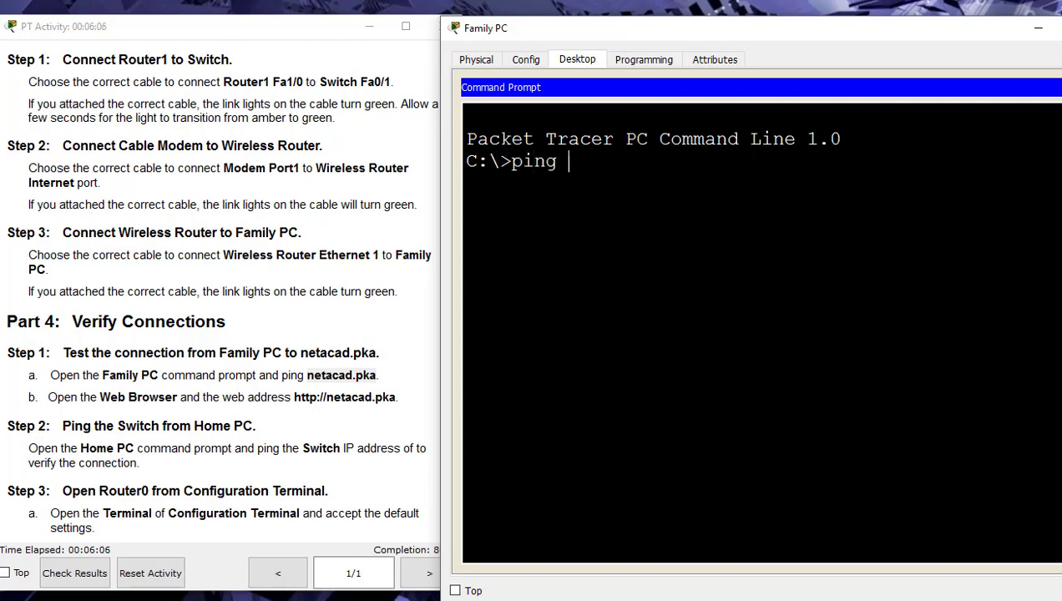
text(netacad)
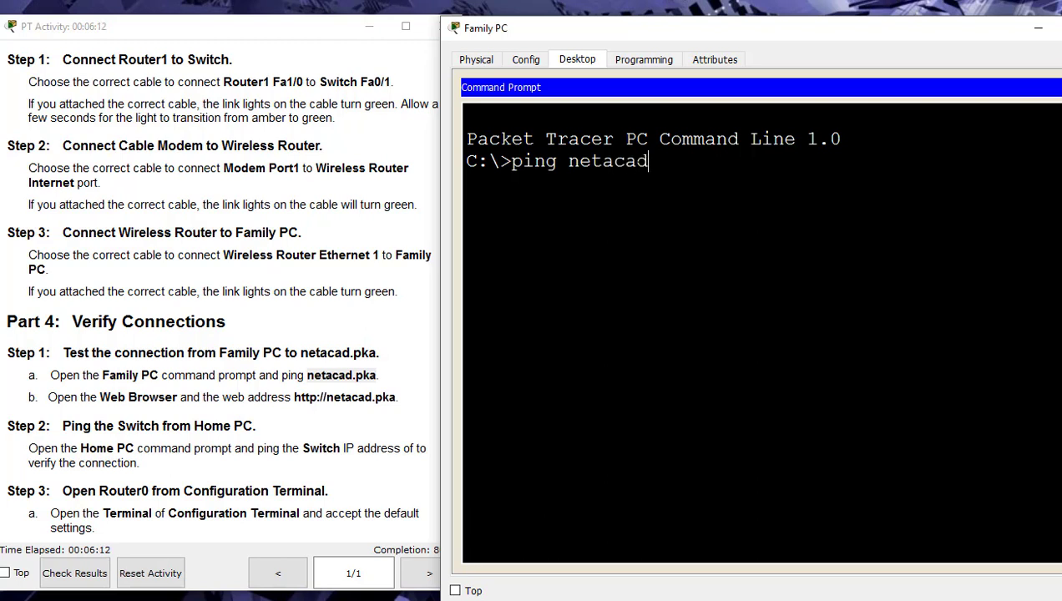
text(.pka)
key(Return)
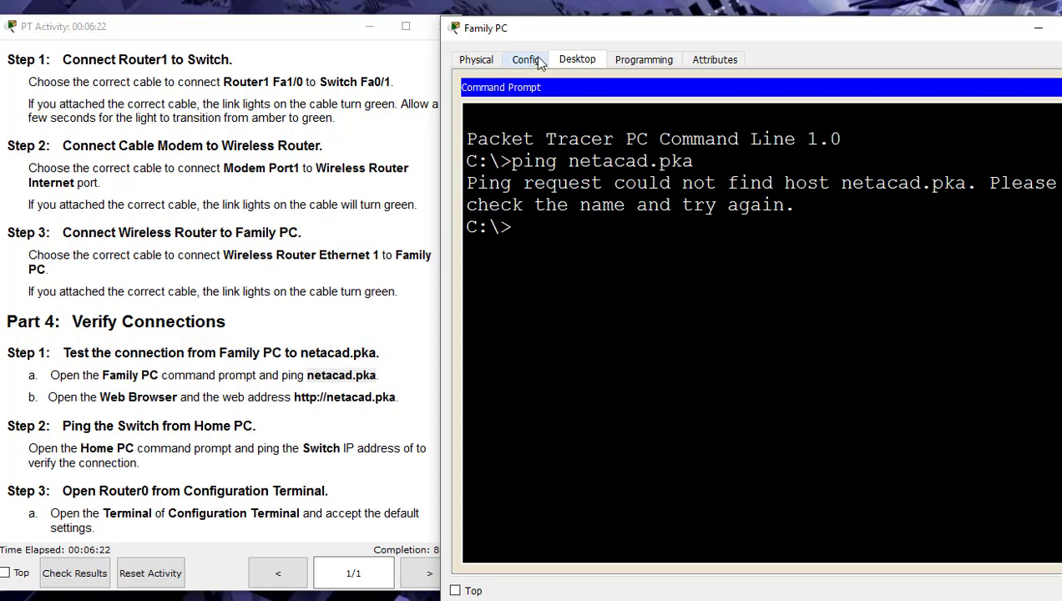
click(1054, 87)
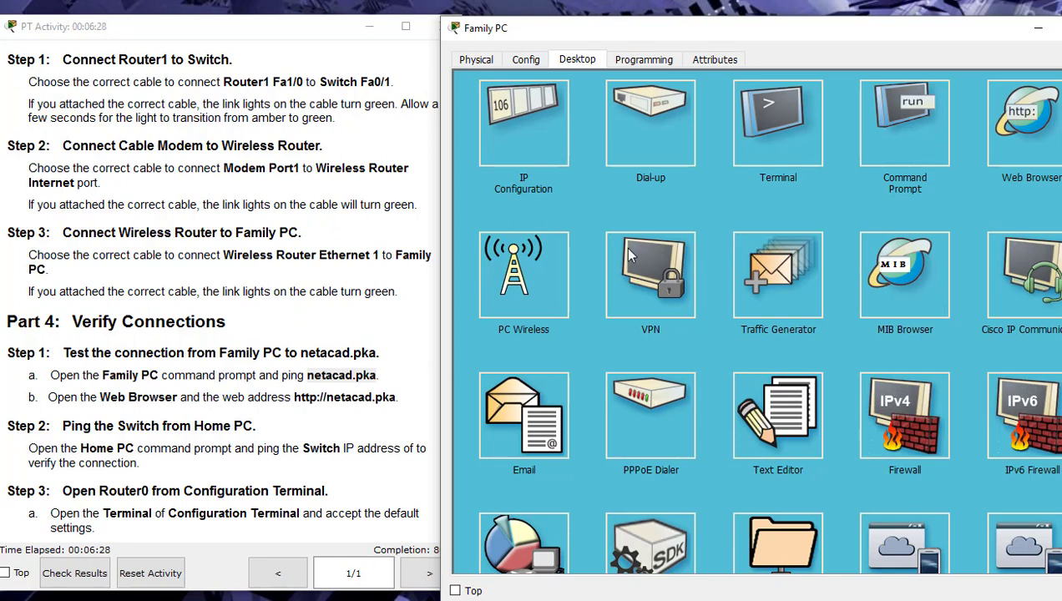
click(1025, 121)
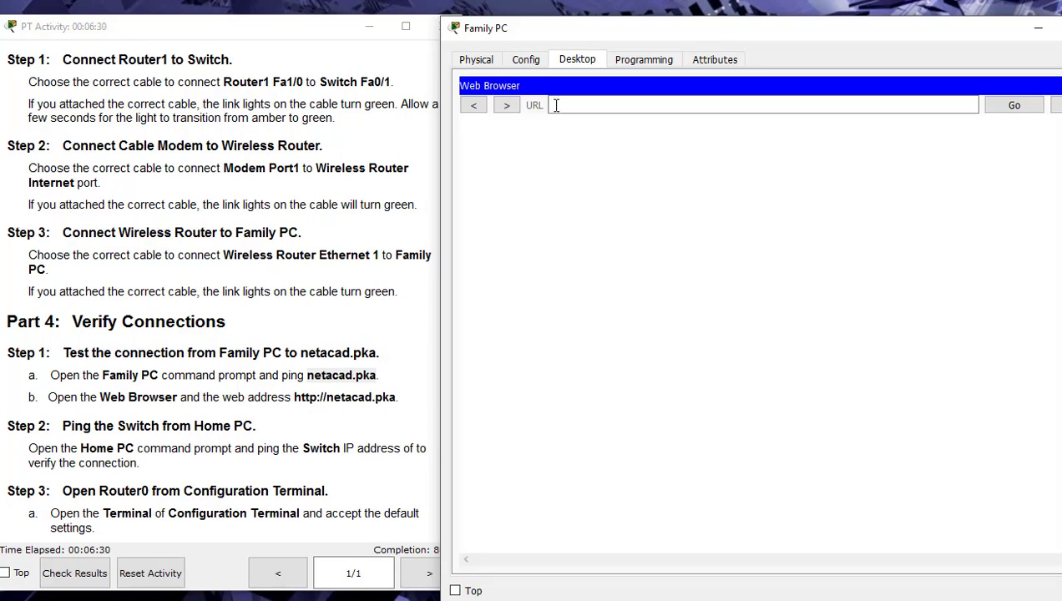
text(h)
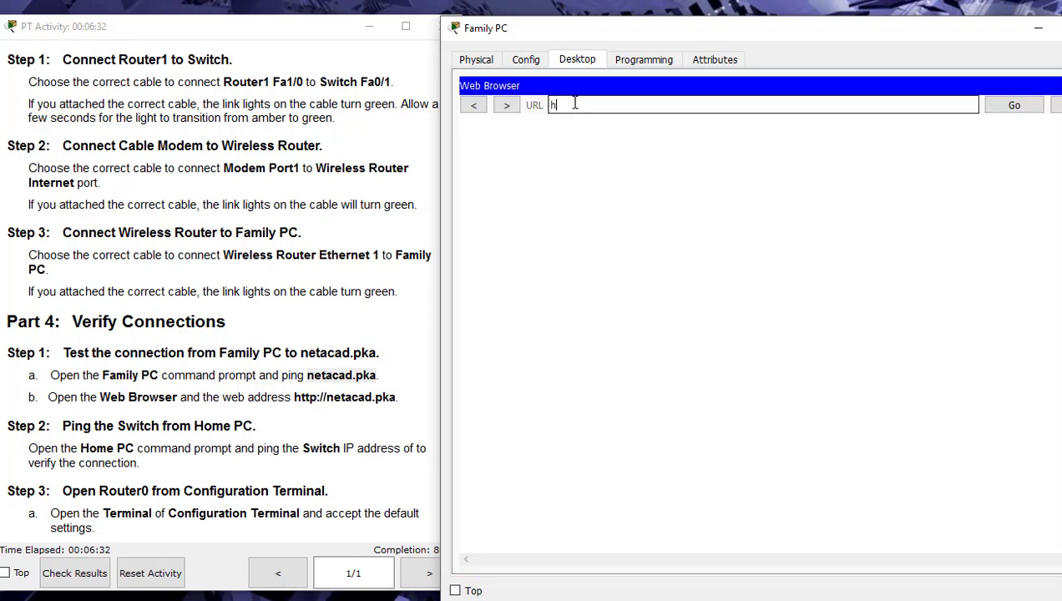
text(ttp://netac)
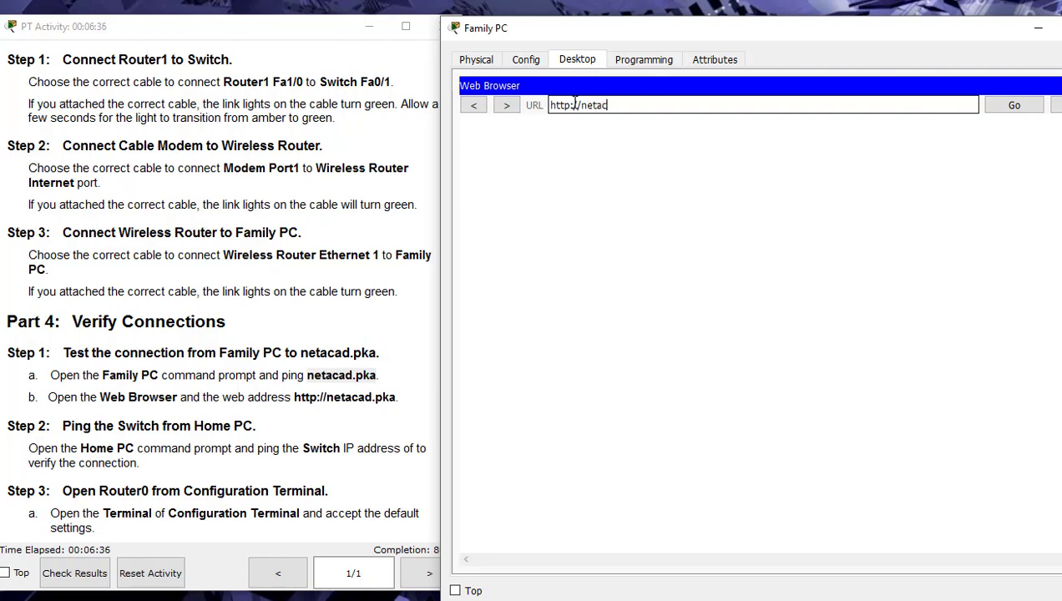
text(ad.pka)
click(1014, 106)
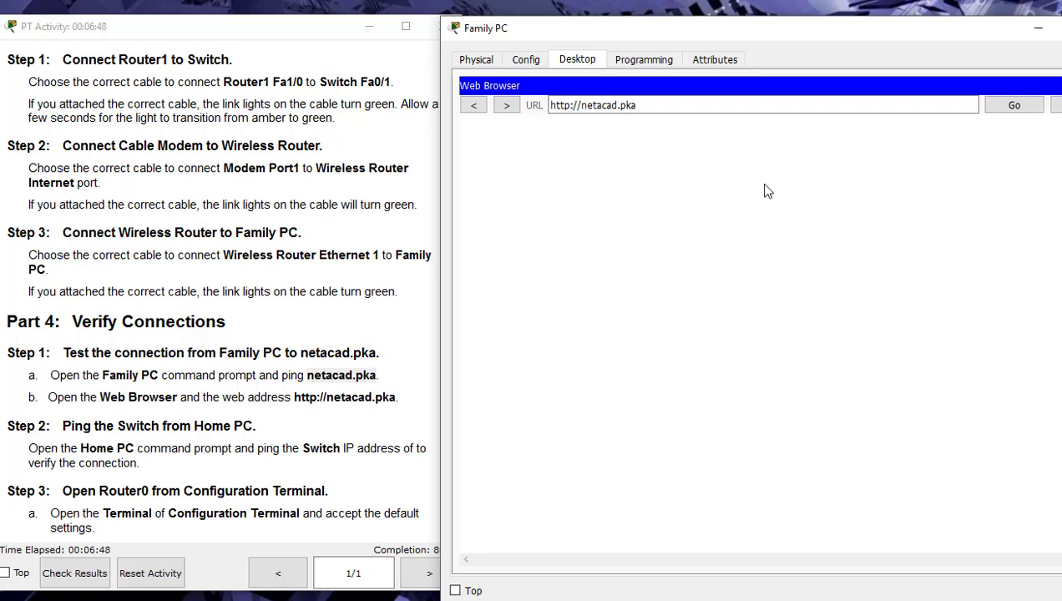
click(1056, 85)
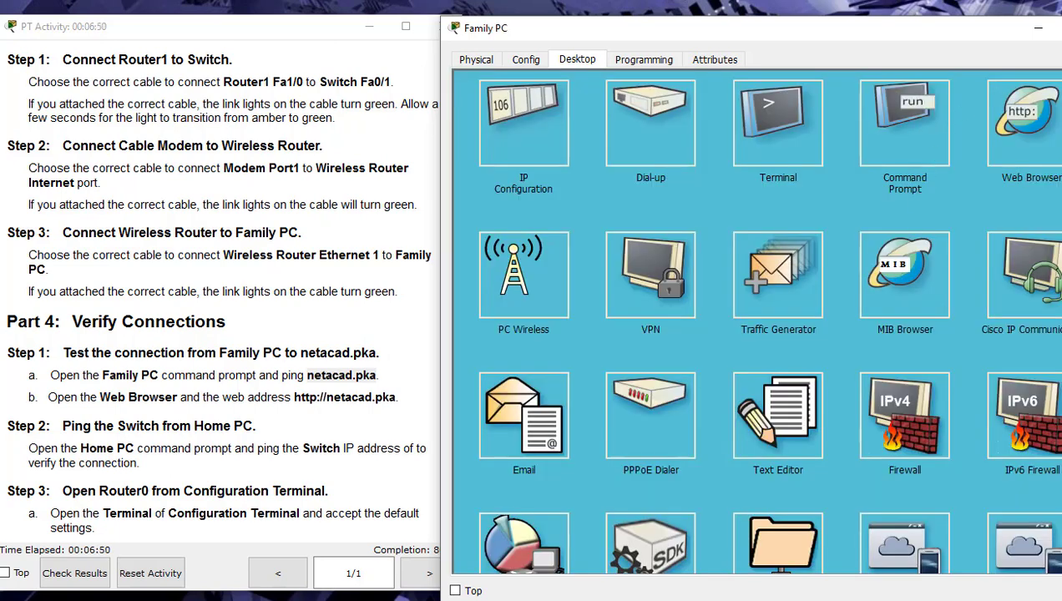
click(1057, 28)
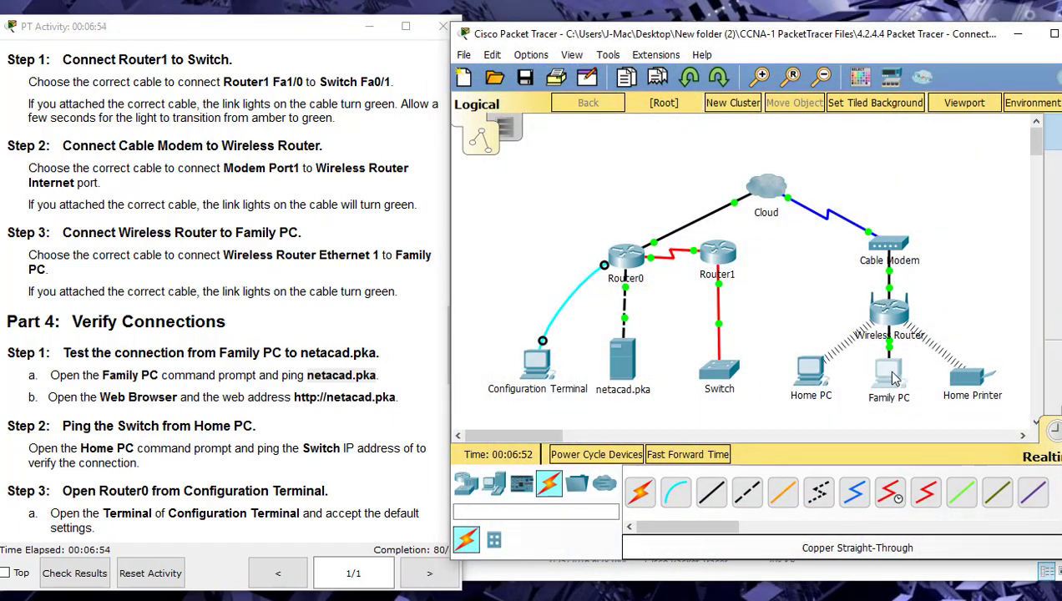
Repeat the ping to netacad.pka from the Family PC's command prompt and close the Family PC window
click(418, 484)
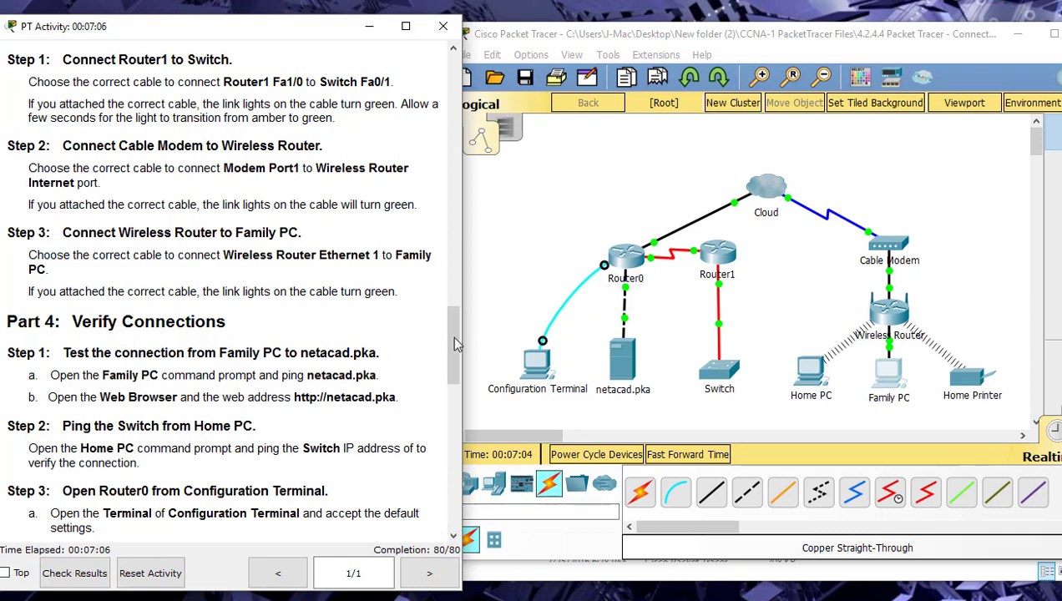
mouse_move(455, 339)
mouse_down()
mouse_move(449, 418)
mouse_move(447, 349)
mouse_up()
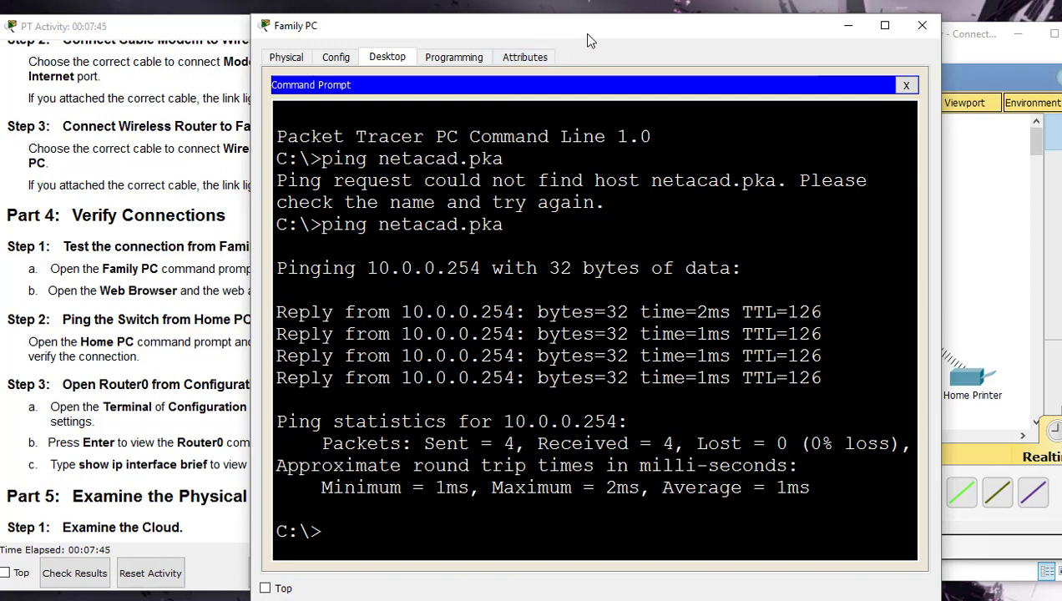
drag(583, 33, 594, 0)
key(Up)
key(Return)
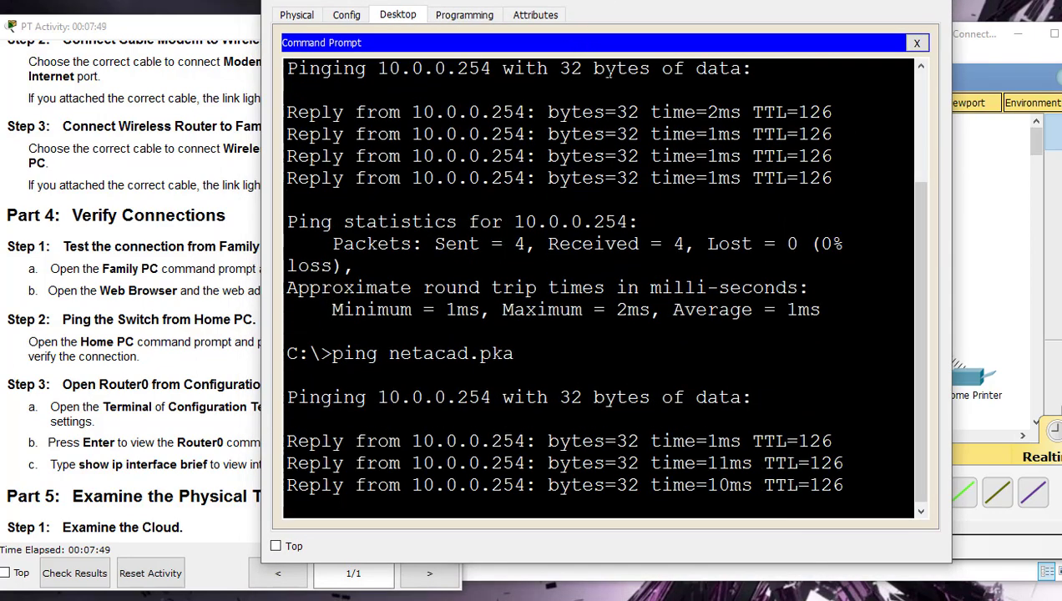
click(938, 7)
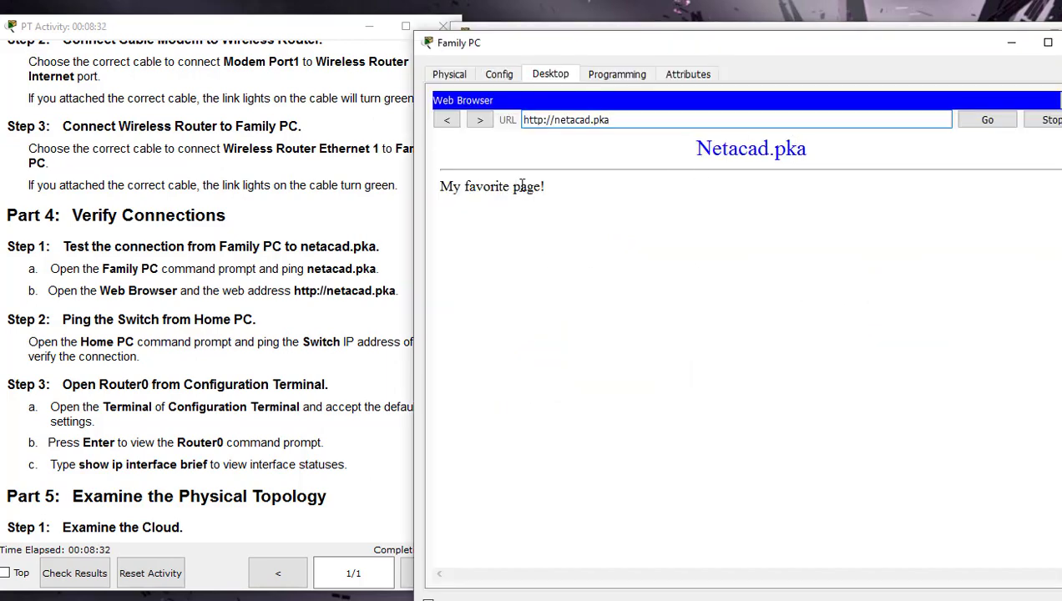
key(alt+F4)
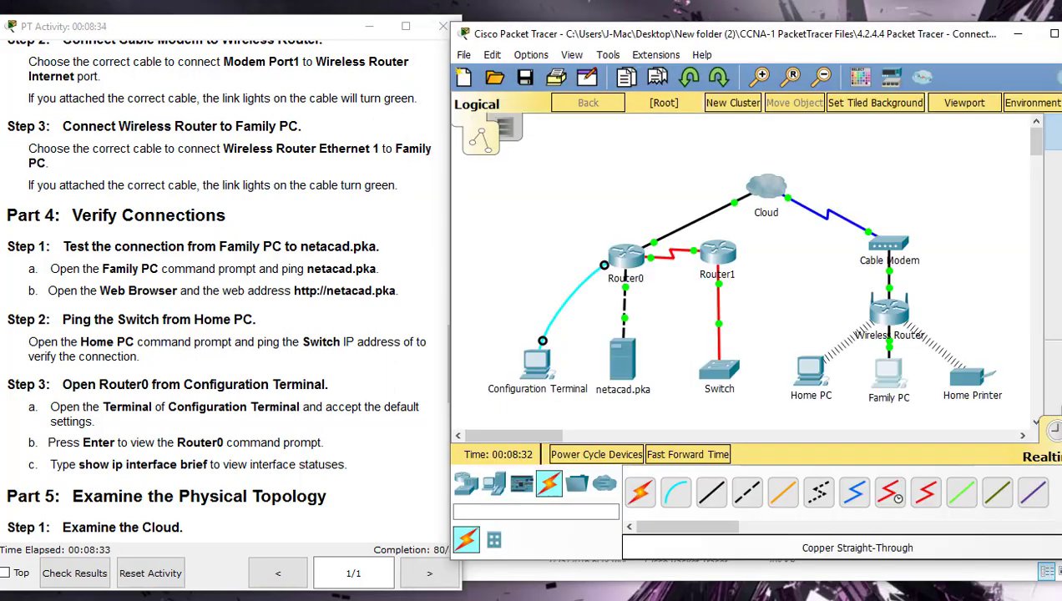